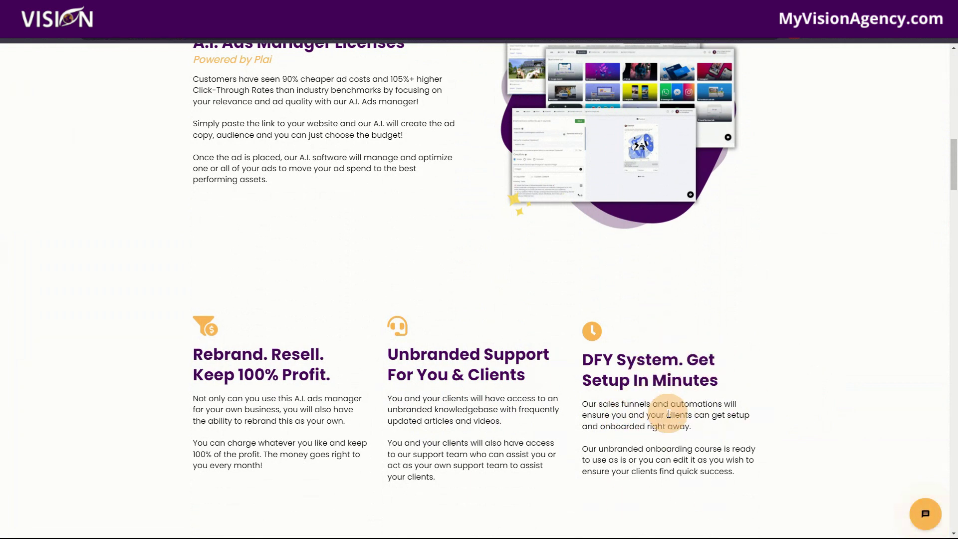
Scroll down through the MyVisionAgency sales page's features and client reviews
{"action": "scroll", "coordinate": [661, 407], "scroll_direction": "down", "scroll_amount": 2}
{"action": "scroll", "coordinate": [643, 432], "scroll_direction": "down", "scroll_amount": 1}
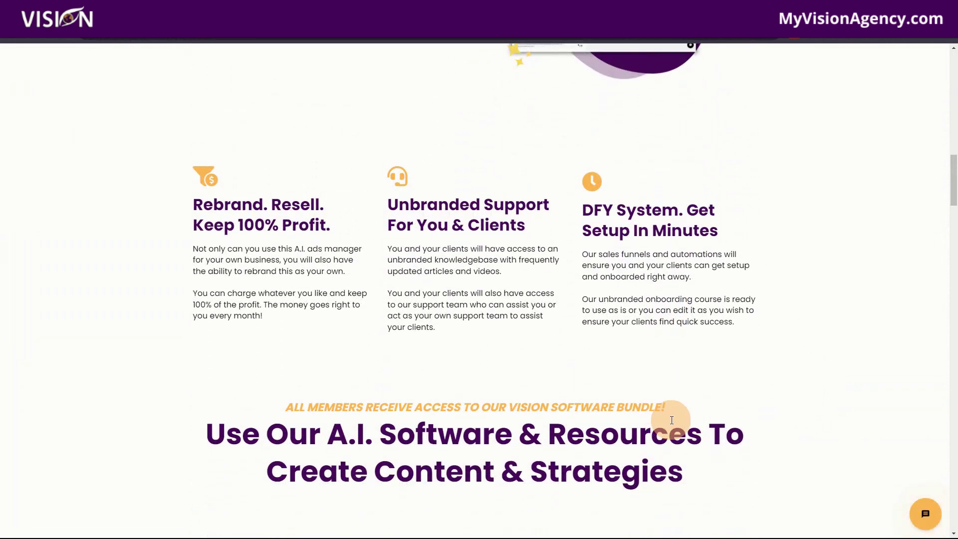
{"action": "scroll", "coordinate": [674, 418], "scroll_direction": "down", "scroll_amount": 3}
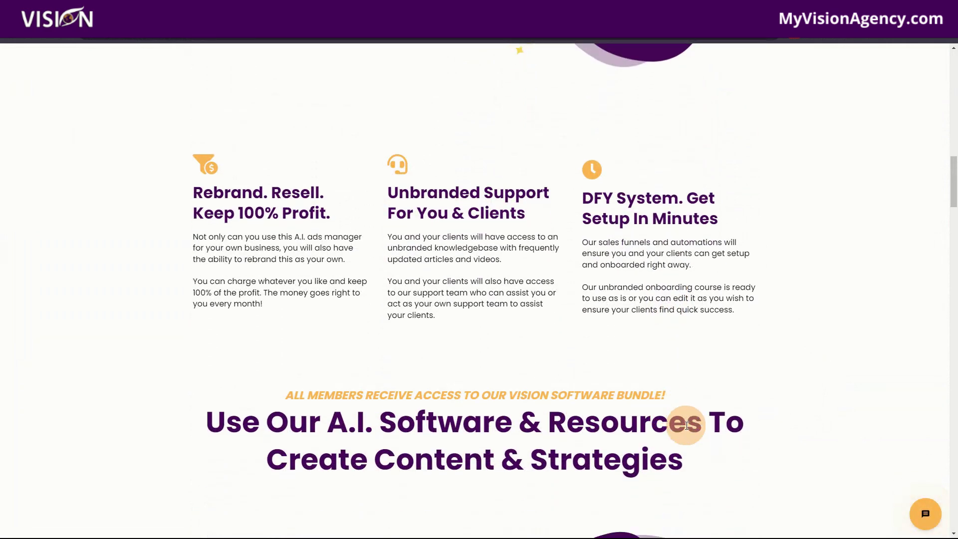
{"action": "scroll", "coordinate": [400, 387], "scroll_direction": "down", "scroll_amount": 3}
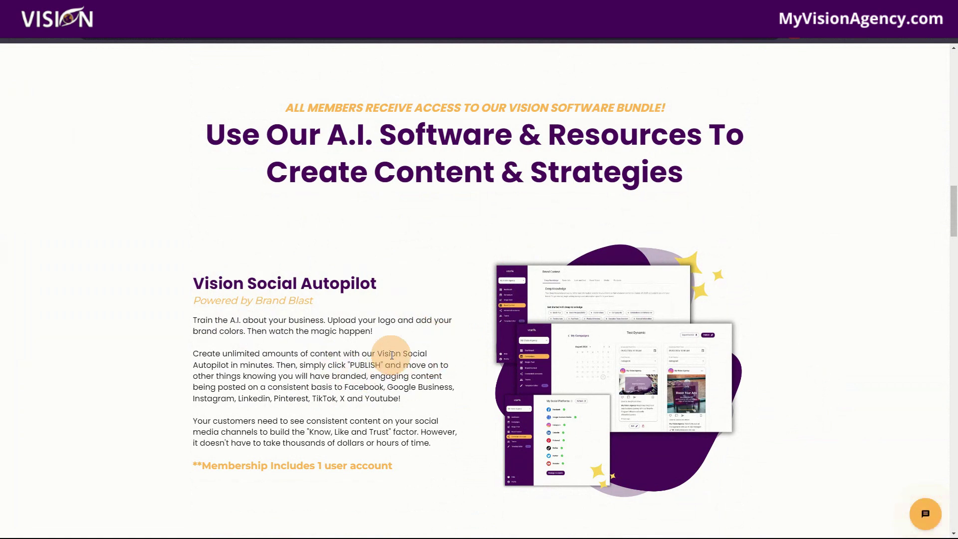
{"action": "scroll", "coordinate": [330, 316], "scroll_direction": "down", "scroll_amount": 8}
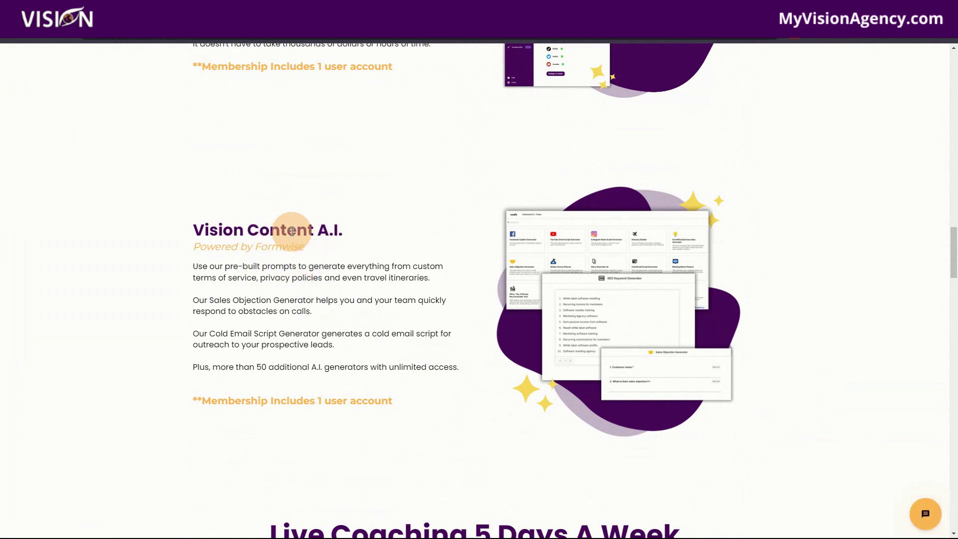
{"action": "scroll", "coordinate": [552, 423], "scroll_direction": "down", "scroll_amount": 6}
{"action": "scroll", "coordinate": [709, 423], "scroll_direction": "down", "scroll_amount": 3}
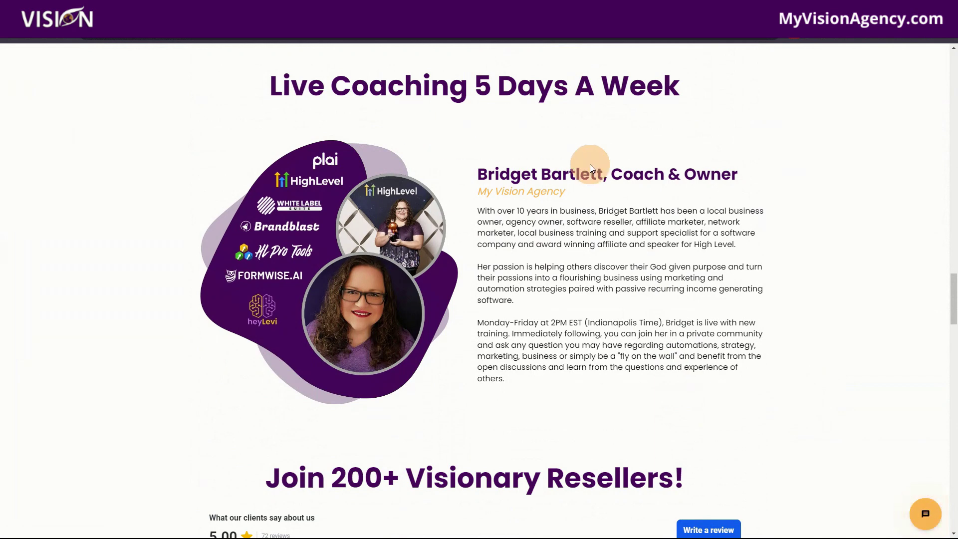
{"action": "scroll", "coordinate": [698, 289], "scroll_direction": "down", "scroll_amount": 2}
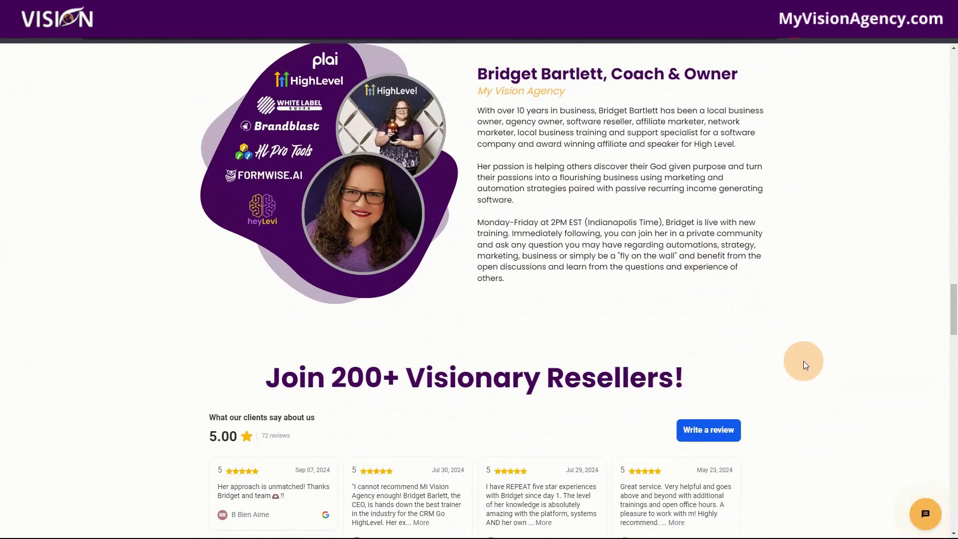
{"action": "scroll", "coordinate": [800, 366], "scroll_direction": "down", "scroll_amount": 5}
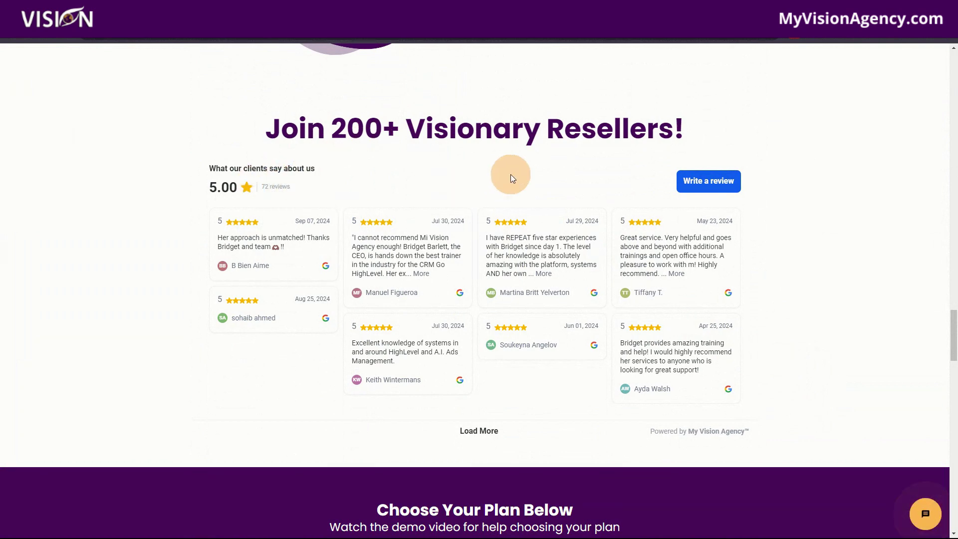
{"action": "scroll", "coordinate": [838, 360], "scroll_direction": "down", "scroll_amount": 10}
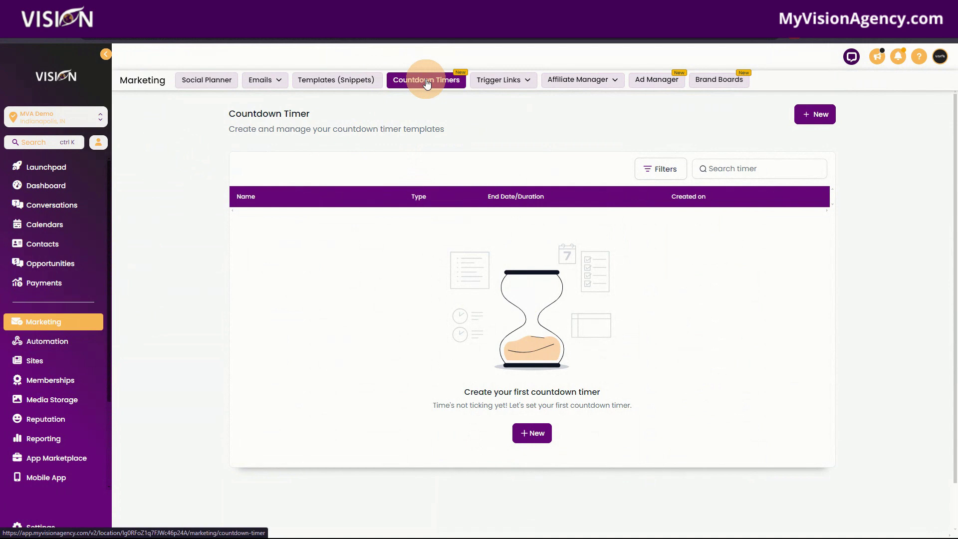
Create a new timer from the Progress Timer template, opening an untitled Fixed-type timer editor
{"action": "left_click", "coordinate": [537, 439]}
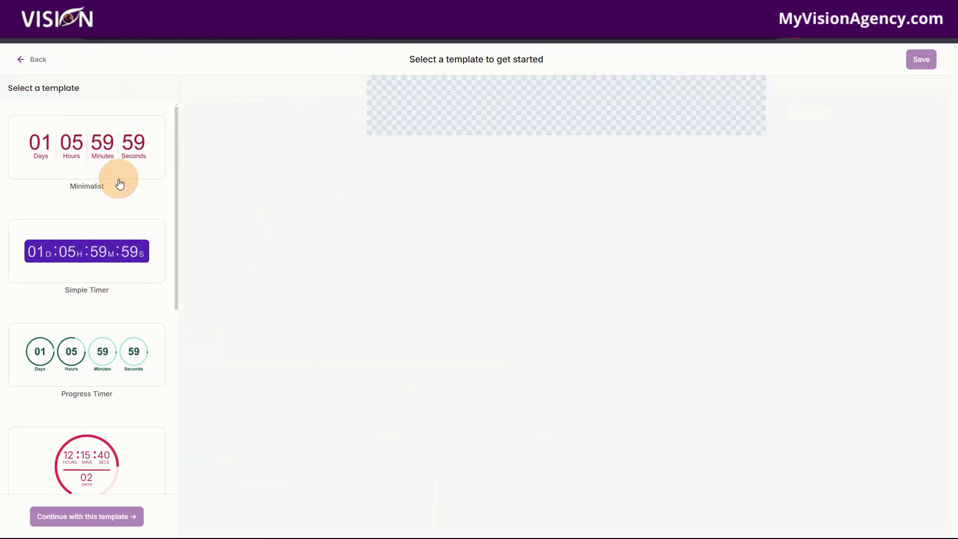
{"action": "scroll", "coordinate": [117, 192], "scroll_direction": "down", "scroll_amount": 3}
{"action": "scroll", "coordinate": [109, 270], "scroll_direction": "down", "scroll_amount": 8}
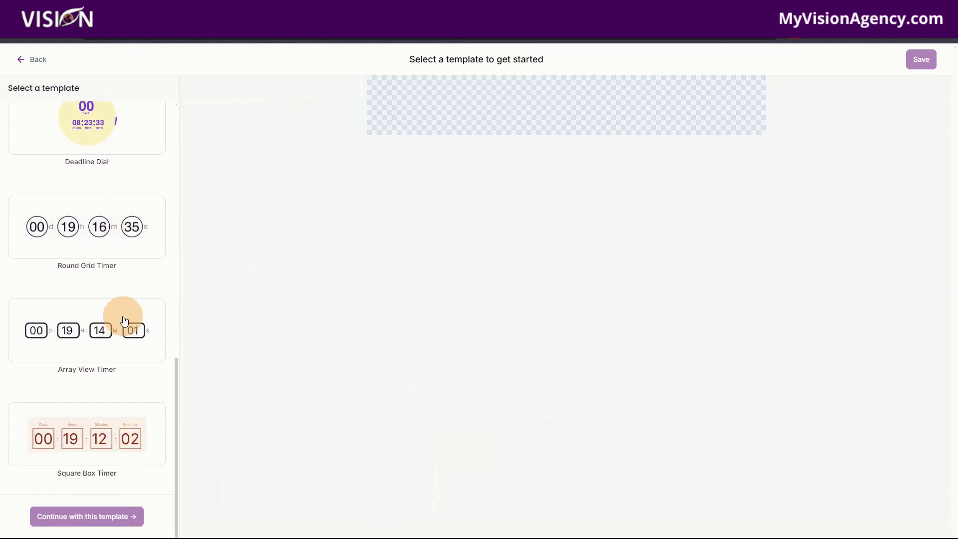
{"action": "scroll", "coordinate": [122, 329], "scroll_direction": "up", "scroll_amount": 8}
{"action": "scroll", "coordinate": [121, 333], "scroll_direction": "up", "scroll_amount": 3}
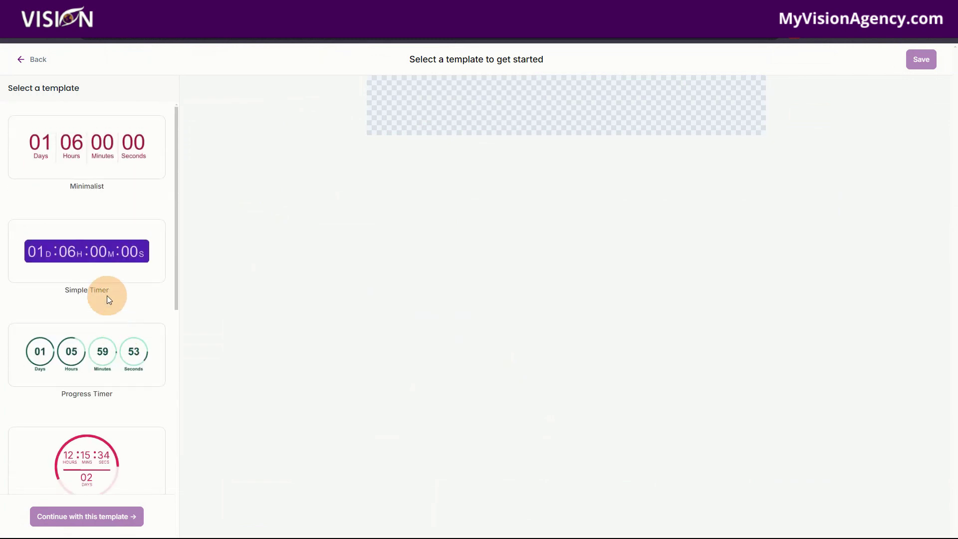
{"action": "left_click", "coordinate": [75, 349]}
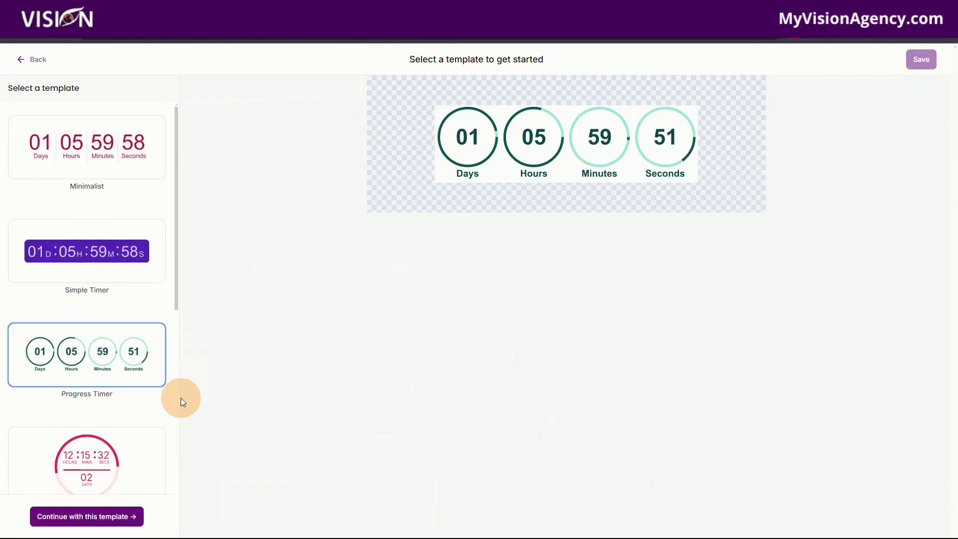
{"action": "left_click", "coordinate": [82, 516]}
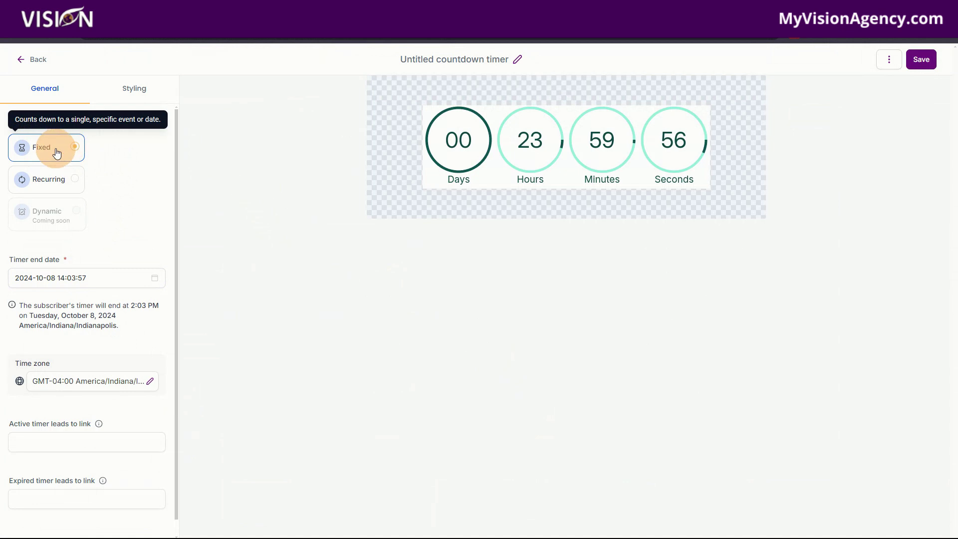
{"action": "left_click", "coordinate": [53, 182]}
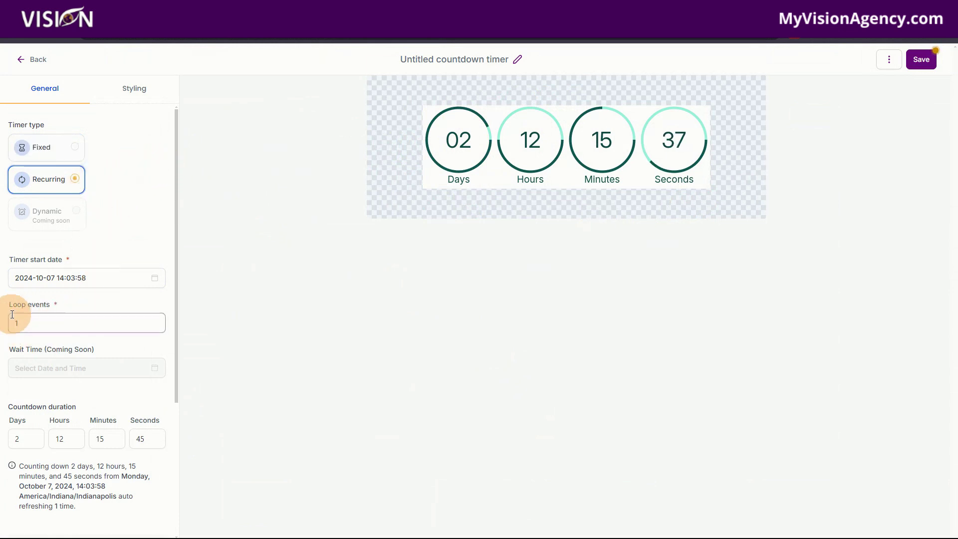
{"action": "left_click_drag", "start_coordinate": [22, 325], "coordinate": [1, 328]}
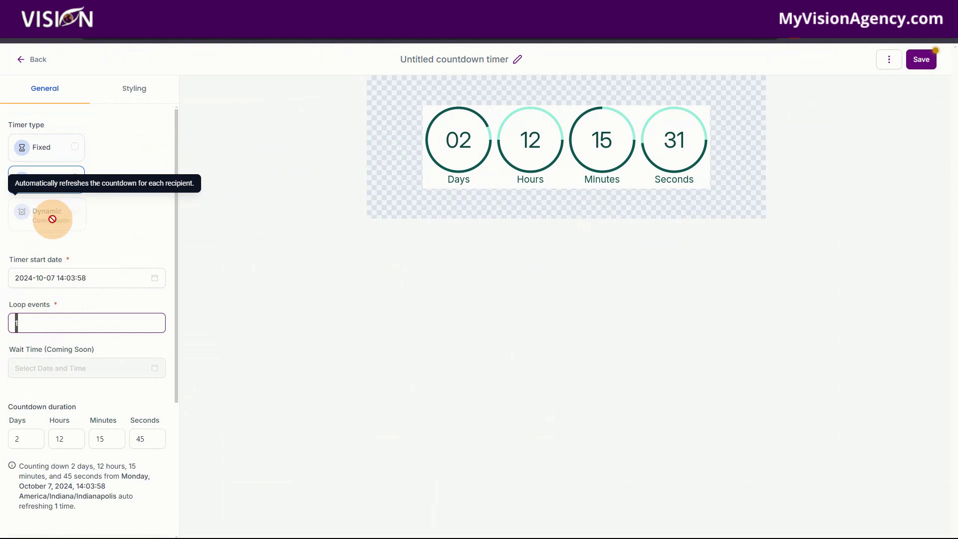
{"action": "left_click", "coordinate": [52, 219]}
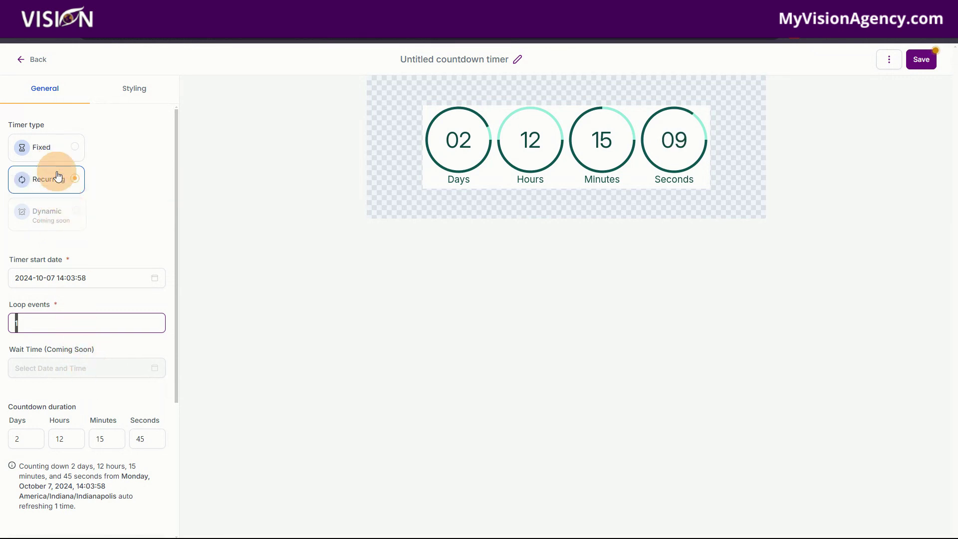
{"action": "left_click", "coordinate": [49, 151]}
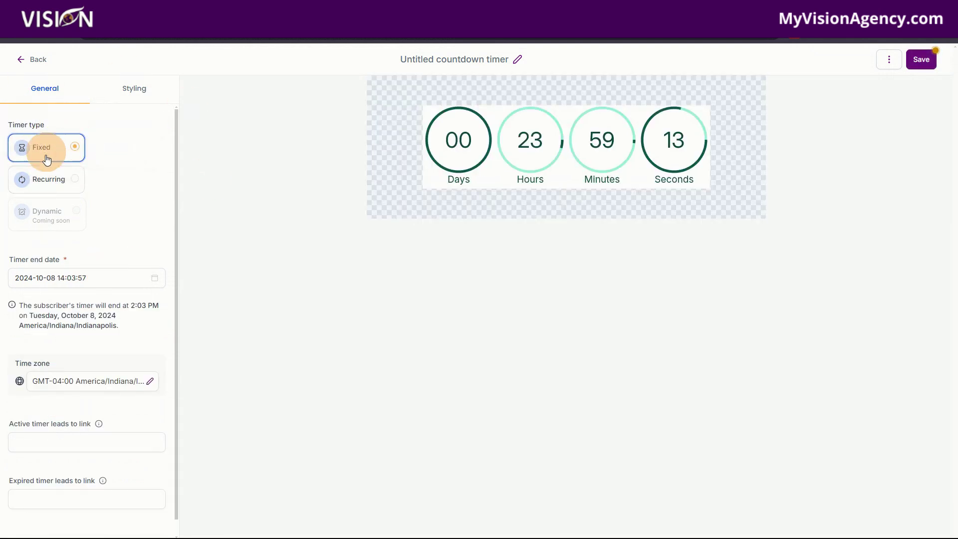
Set the timer end date to October 10, 2024 at 17:00:00 and confirm it
{"action": "left_click", "coordinate": [94, 278]}
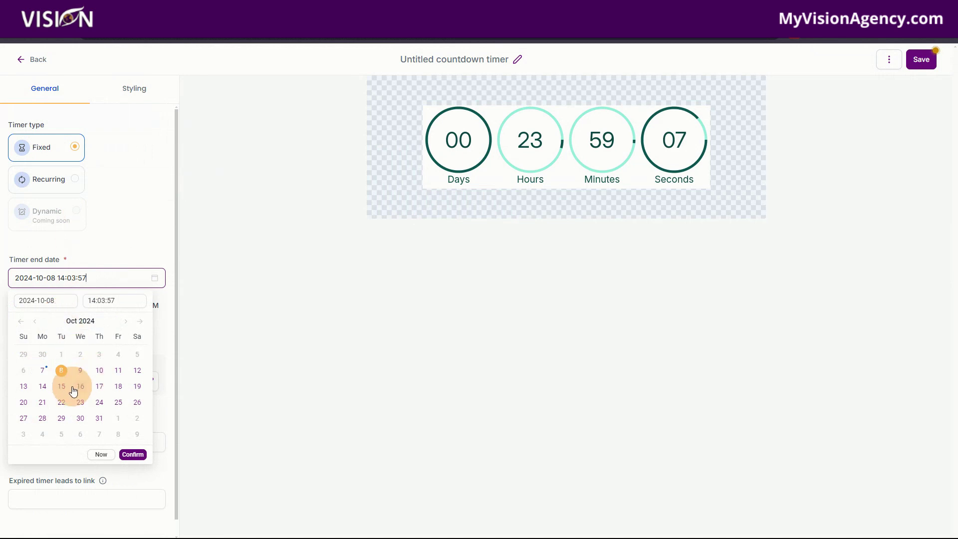
{"action": "left_click", "coordinate": [98, 370]}
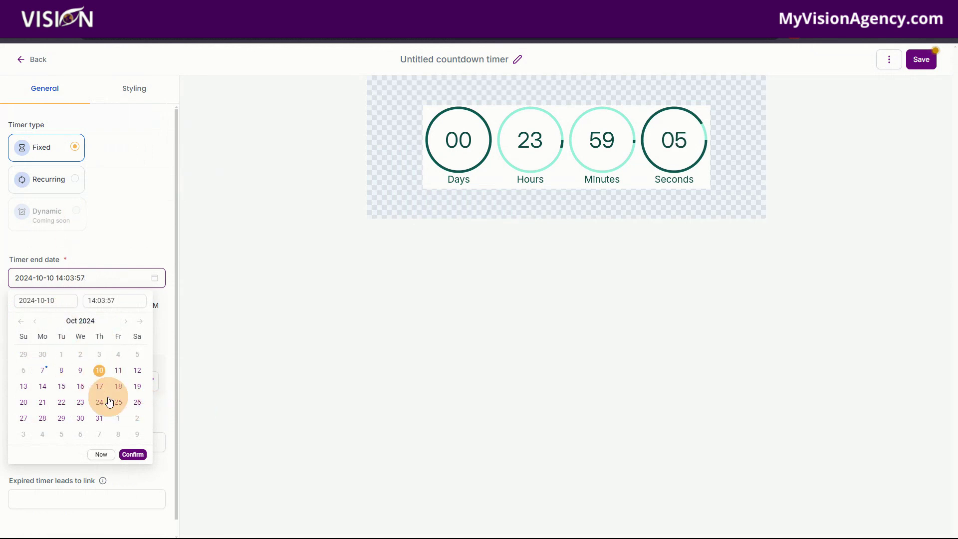
{"action": "left_click", "coordinate": [111, 301]}
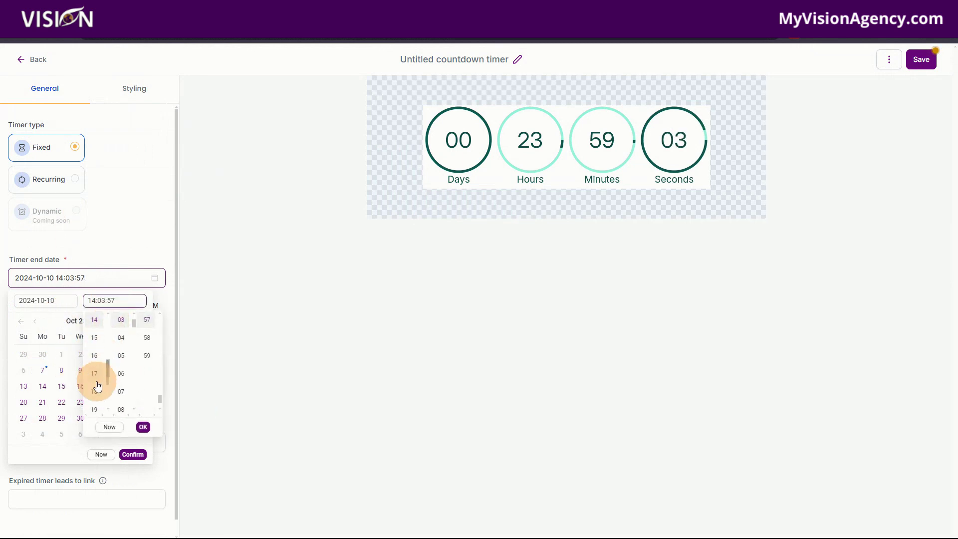
{"action": "left_click", "coordinate": [95, 378]}
{"action": "scroll", "coordinate": [121, 344], "scroll_direction": "up", "scroll_amount": 2}
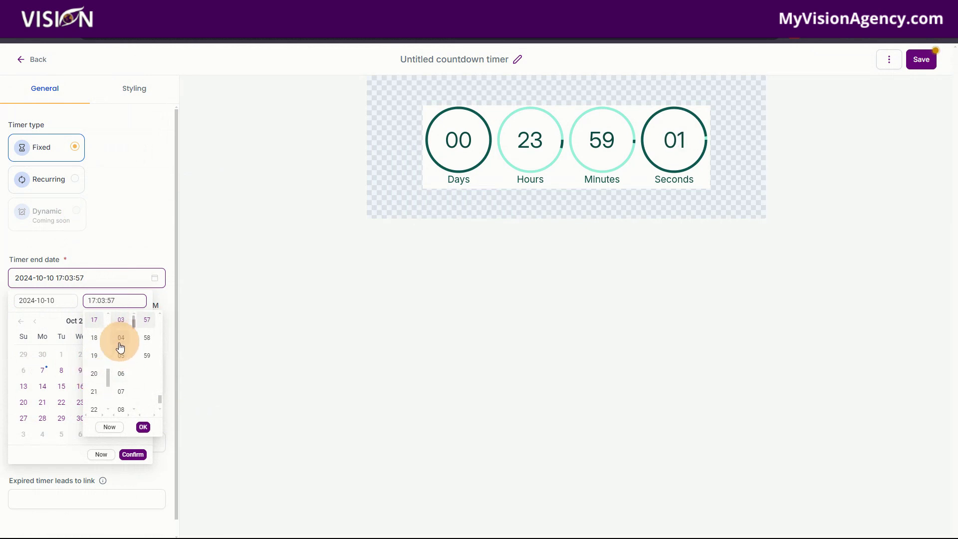
{"action": "left_click", "coordinate": [121, 324]}
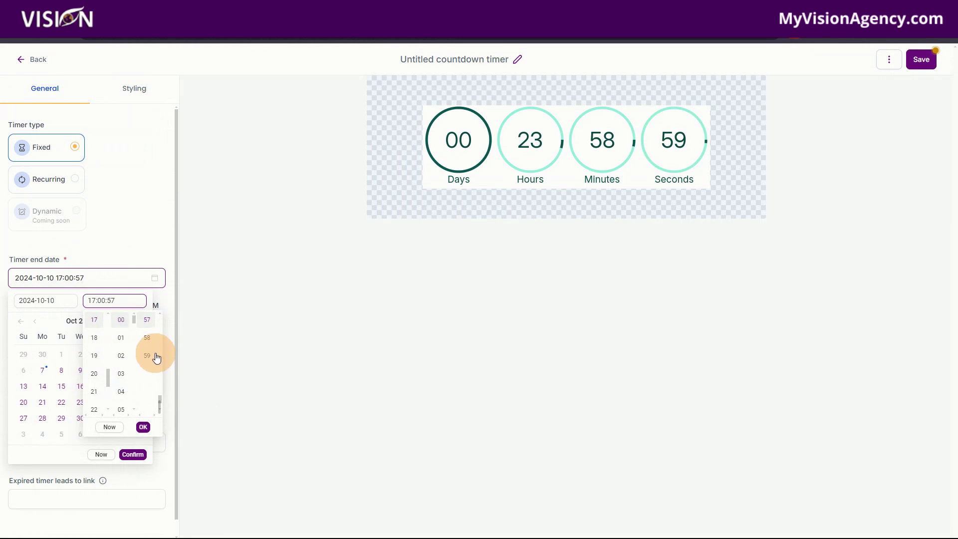
{"action": "scroll", "coordinate": [142, 360], "scroll_direction": "up", "scroll_amount": 10}
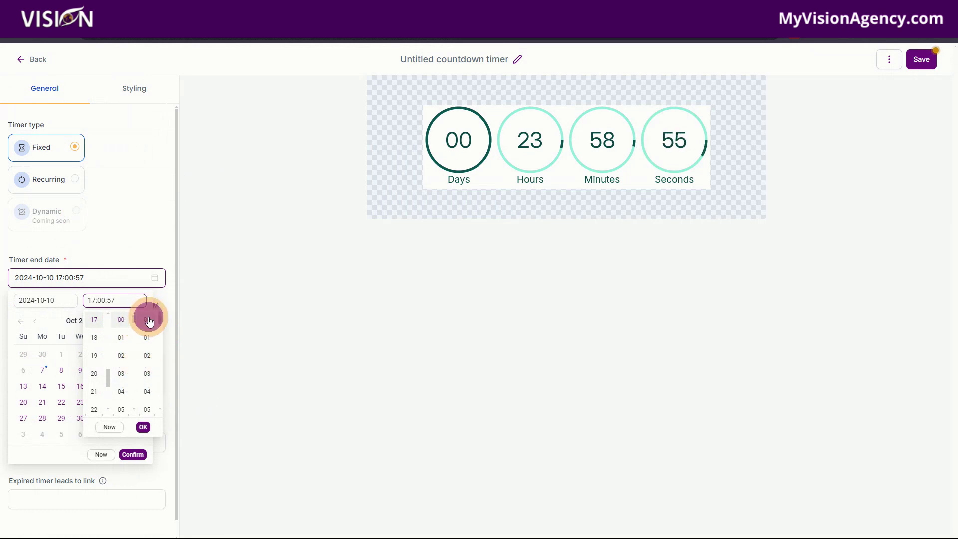
{"action": "left_click", "coordinate": [149, 322]}
{"action": "left_click", "coordinate": [143, 427]}
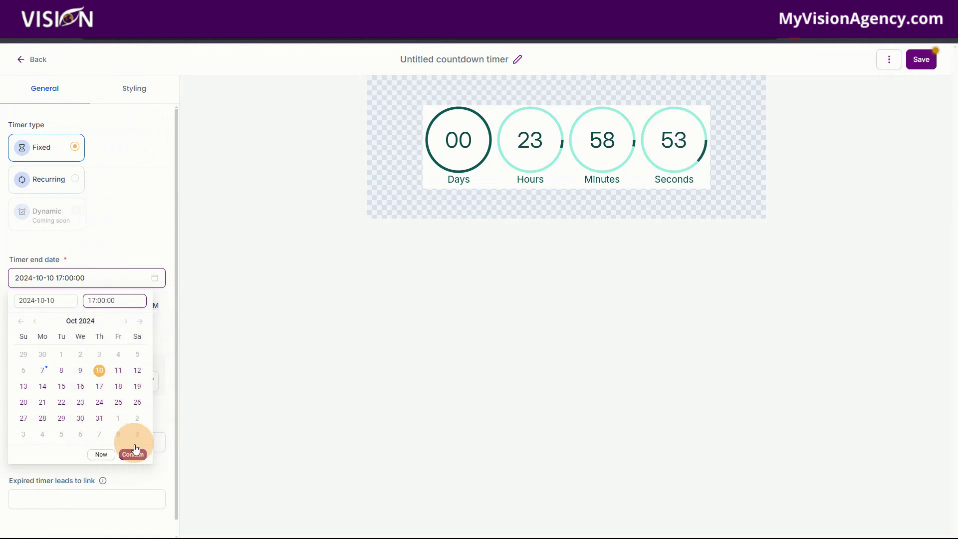
{"action": "left_click", "coordinate": [133, 452]}
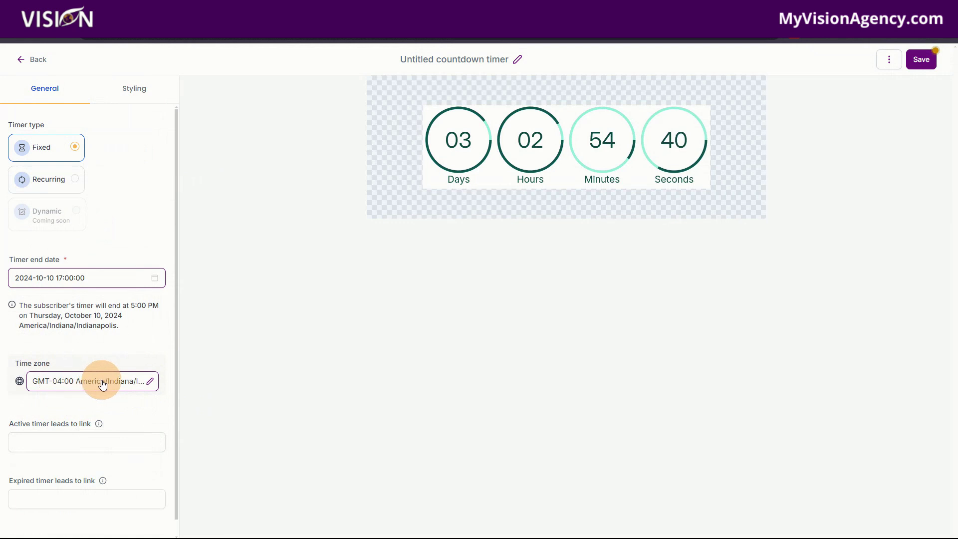
Focus the Active timer link field, then bring up the event landing page with its countdown
{"action": "left_click", "coordinate": [42, 442]}
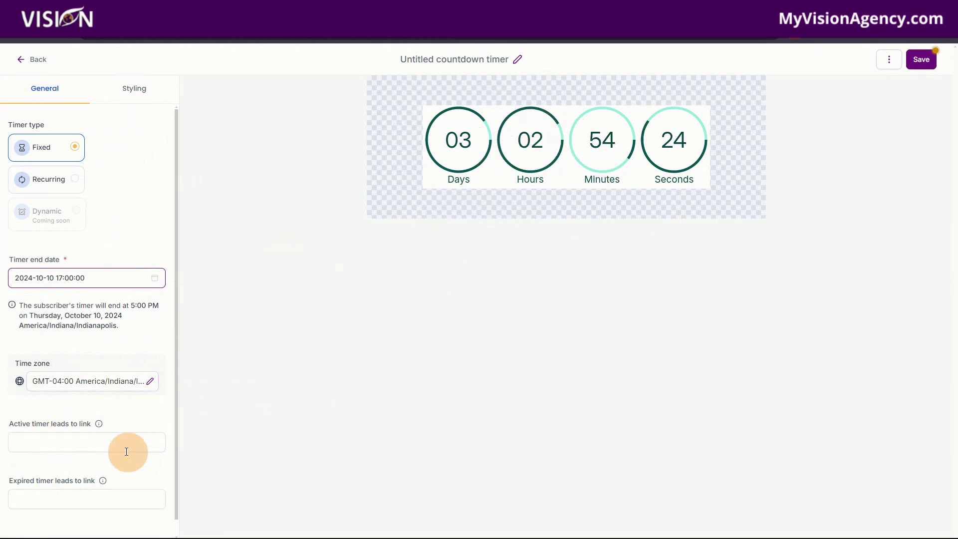
{"action": "left_click", "coordinate": [48, 451]}
{"action": "left_click", "coordinate": [179, 186]}
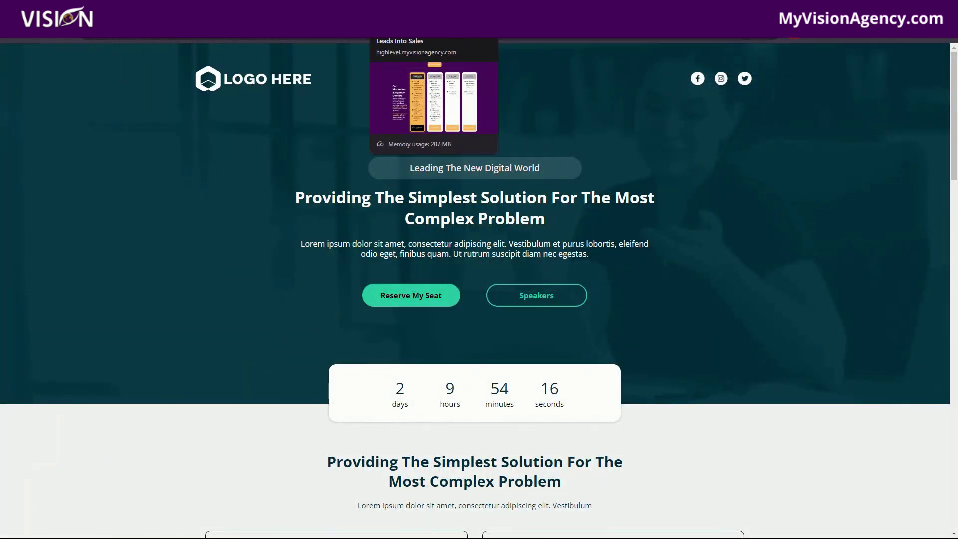
Follow the email countdown's link through to the webinar replay page
{"action": "left_click", "coordinate": [209, 30]}
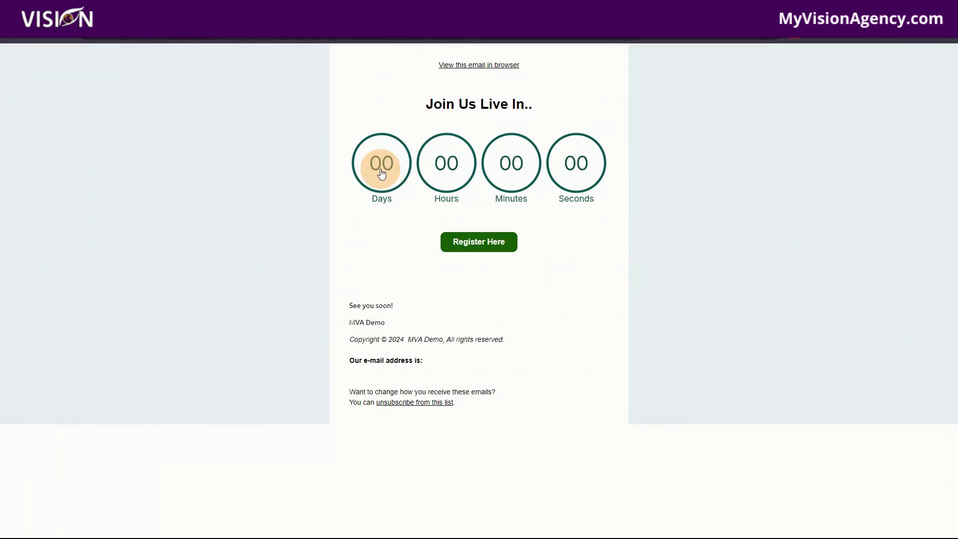
{"action": "left_click", "coordinate": [447, 184]}
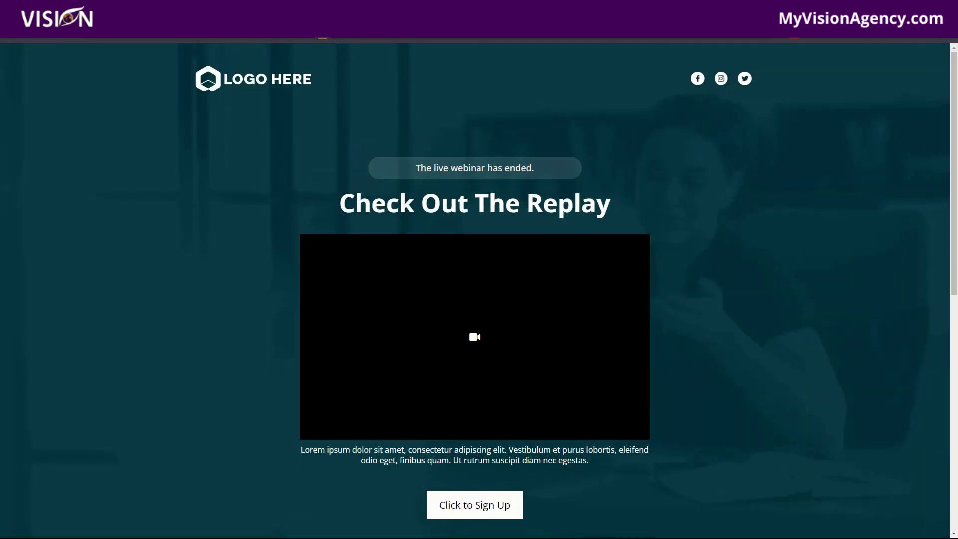
{"action": "left_click", "coordinate": [304, 43]}
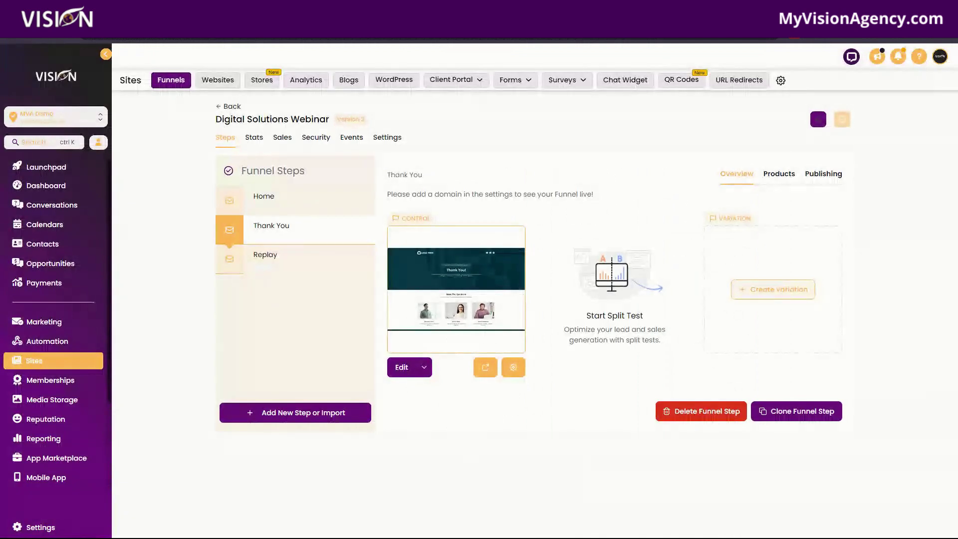
Preview the funnel's Home page as visitors see it, then close that preview
{"action": "left_click", "coordinate": [271, 236]}
{"action": "left_click", "coordinate": [269, 177]}
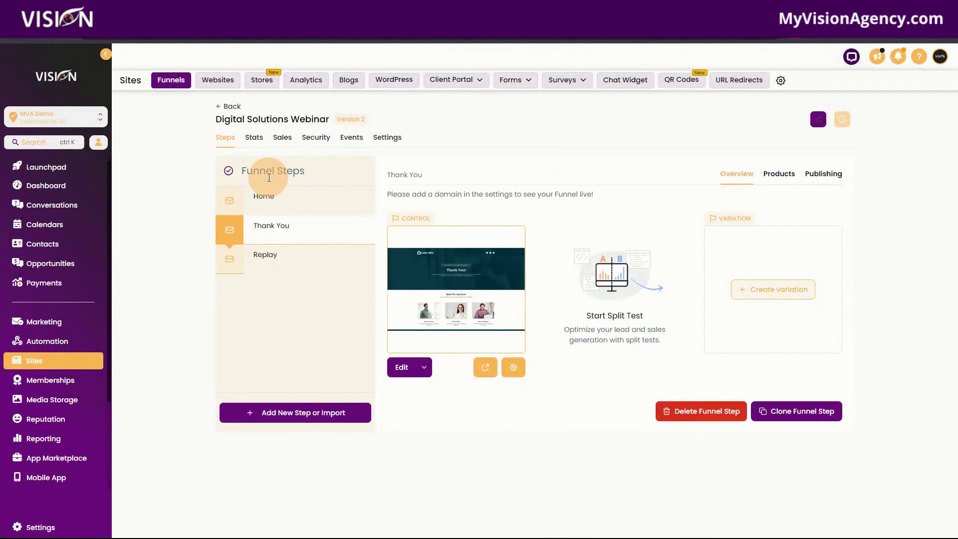
{"action": "left_click", "coordinate": [269, 200]}
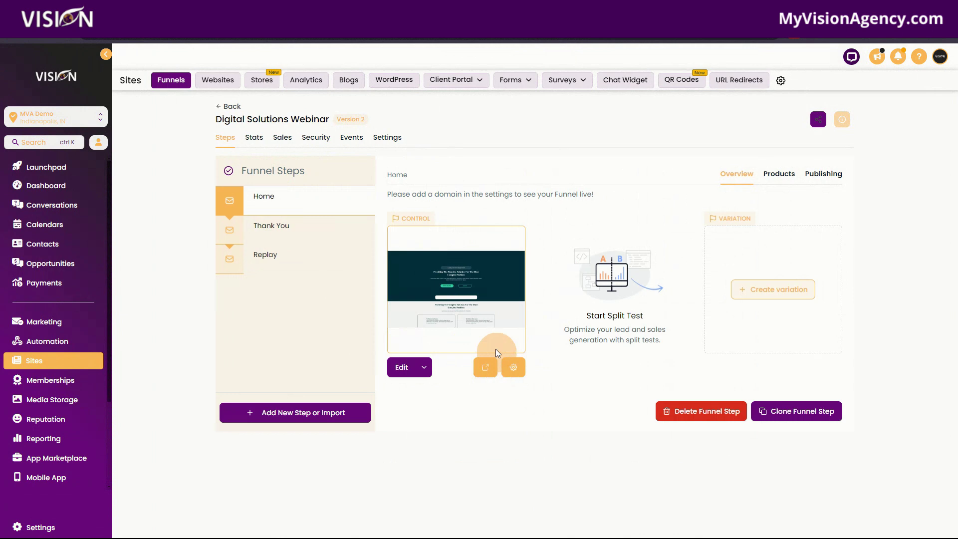
{"action": "mouse_move", "coordinate": [349, 256]}
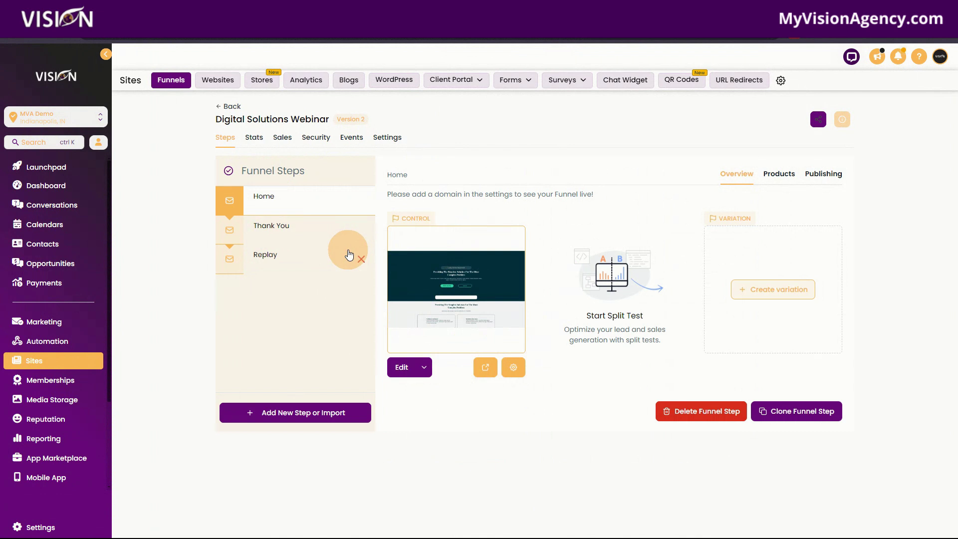
{"action": "mouse_move", "coordinate": [275, 237]}
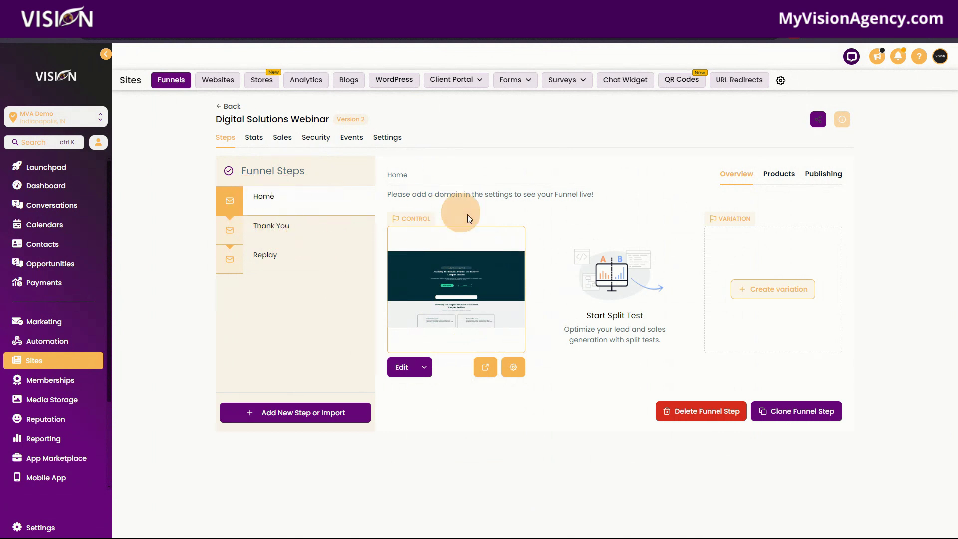
{"action": "left_click", "coordinate": [485, 368]}
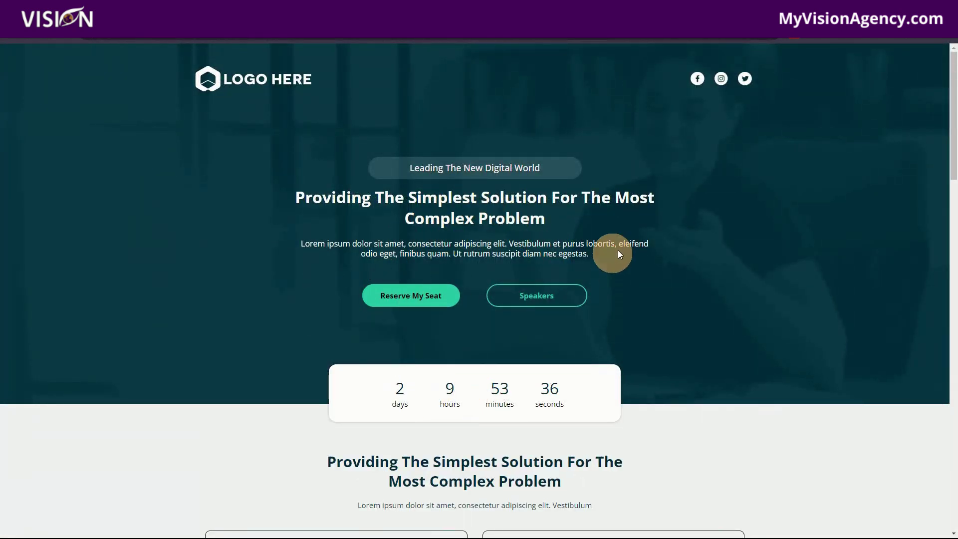
{"action": "key", "text": "ctrl+w"}
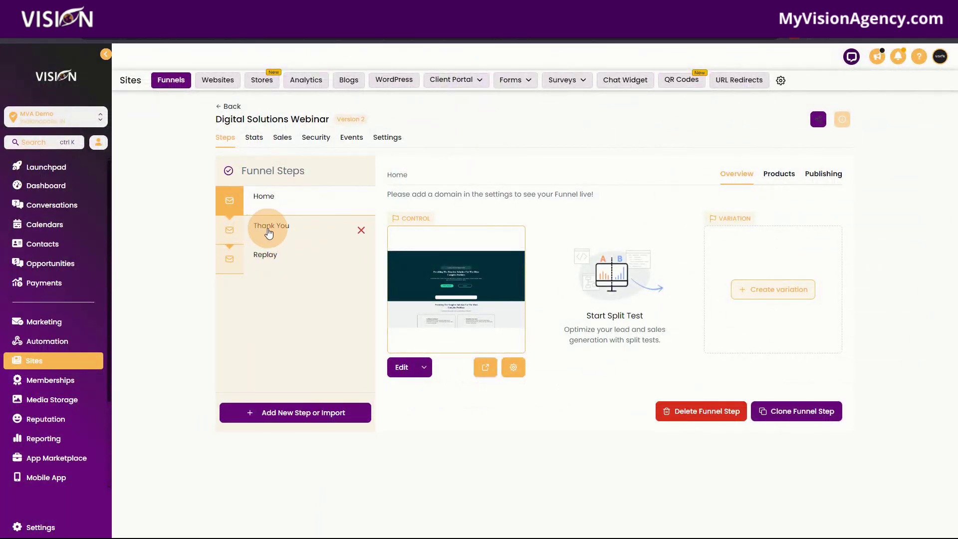
Check the Replay step and preview the Thank You page in a new tab
{"action": "left_click", "coordinate": [269, 233]}
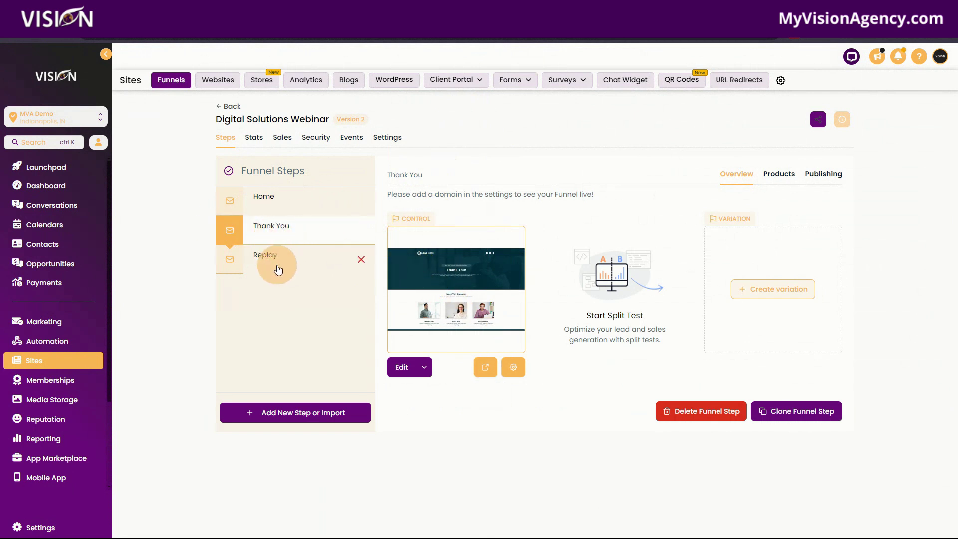
{"action": "left_click", "coordinate": [271, 262]}
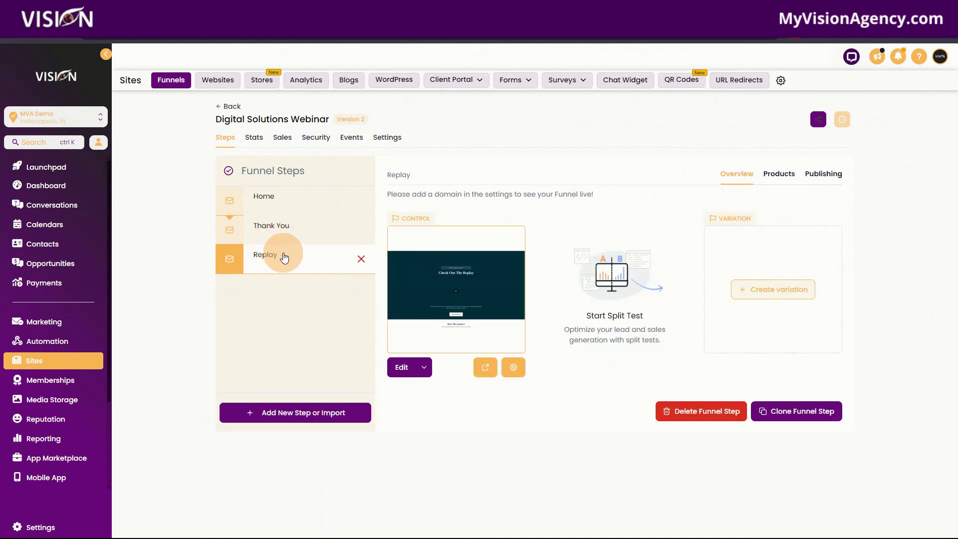
{"action": "left_click", "coordinate": [279, 236]}
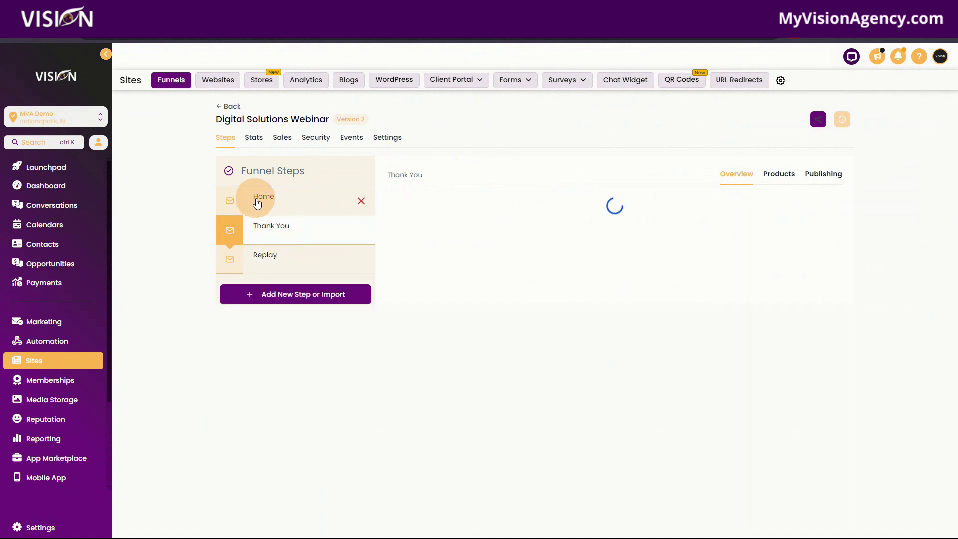
{"action": "left_click", "coordinate": [485, 367]}
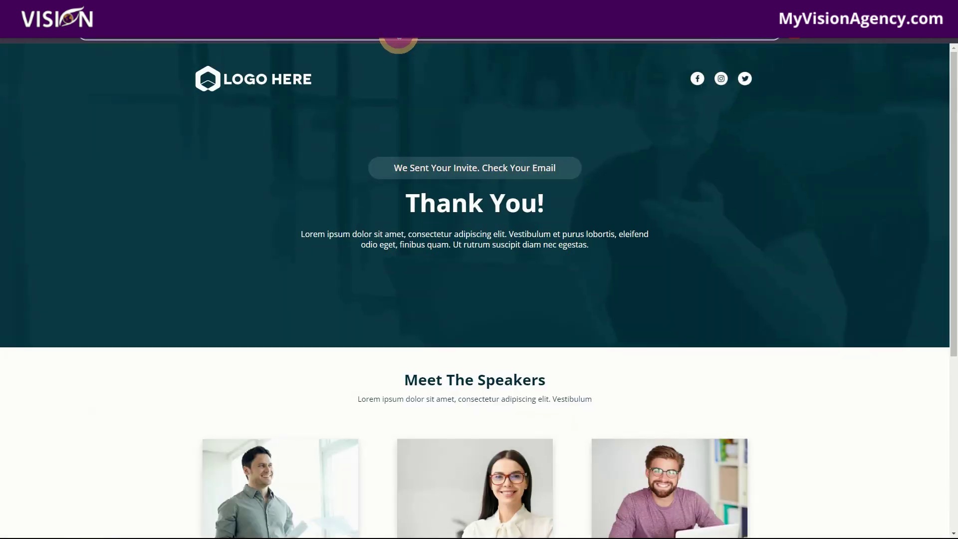
{"action": "left_click", "coordinate": [399, 40]}
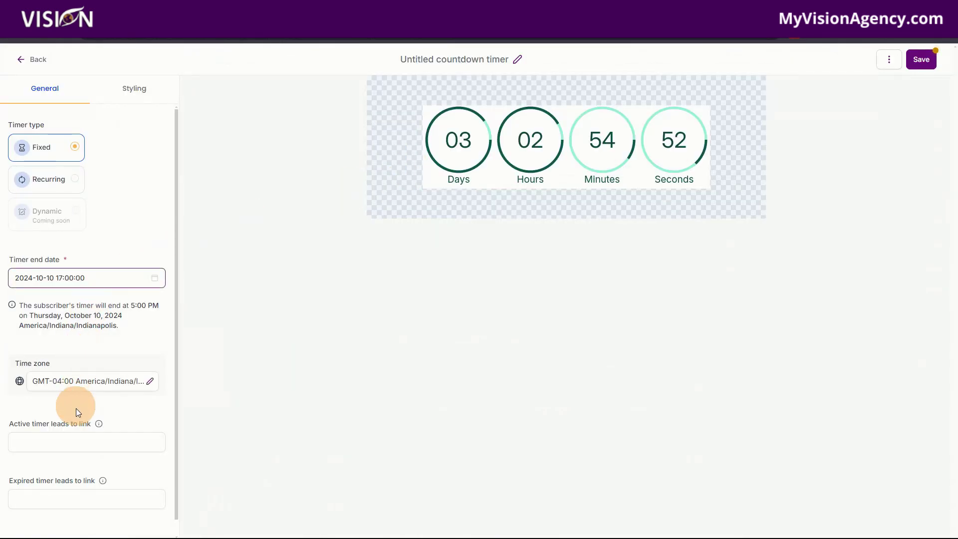
Paste the funnel page preview URL as the active timer link and test the countdown's destination
{"action": "left_click", "coordinate": [76, 441]}
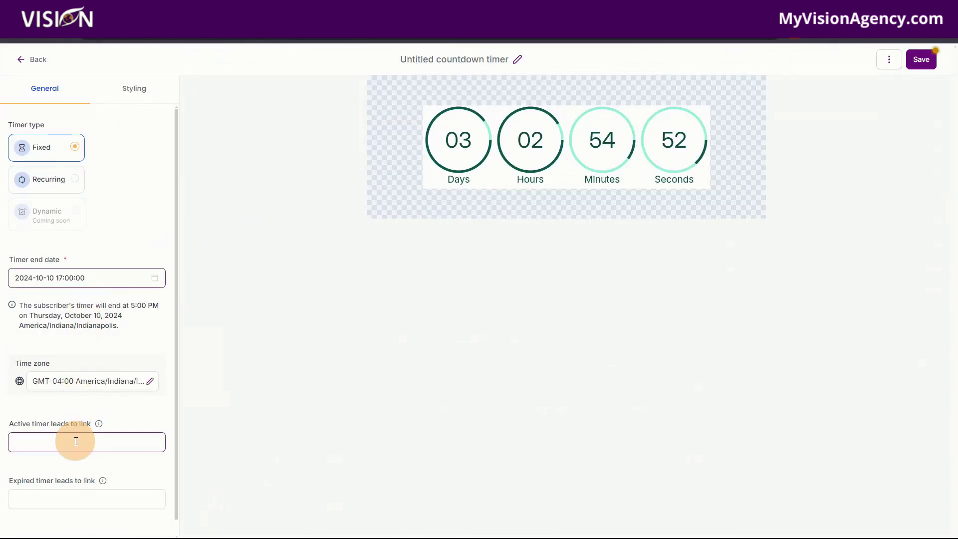
{"action": "key", "text": "ctrl+v"}
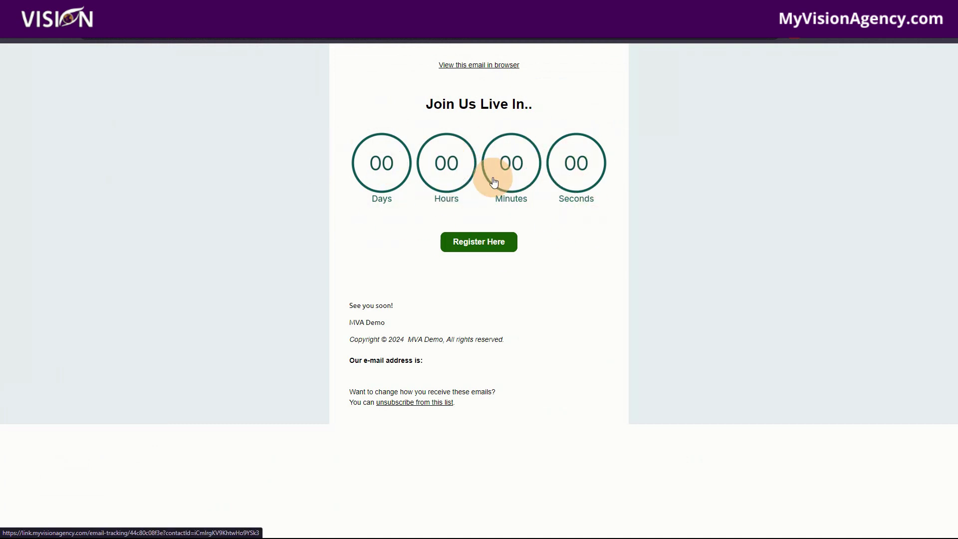
{"action": "left_click", "coordinate": [473, 179]}
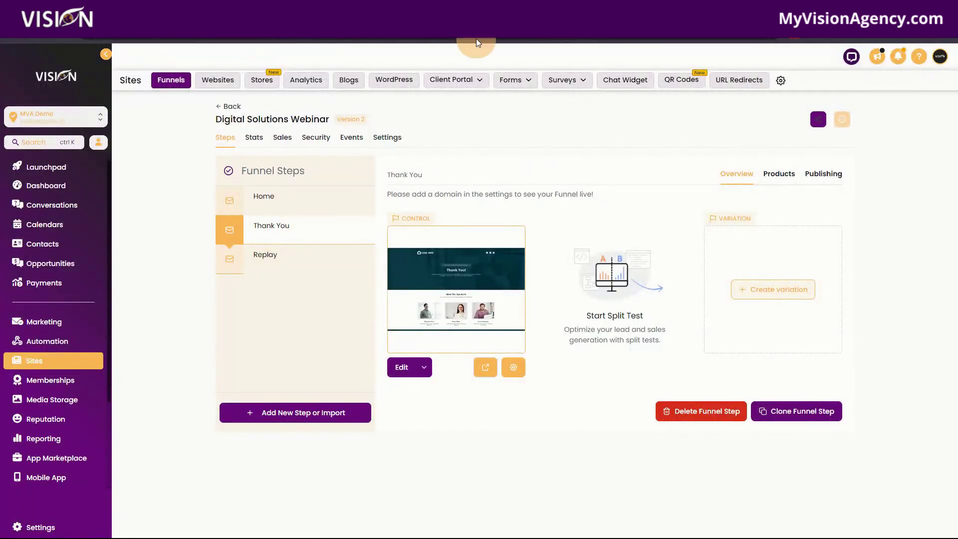
{"action": "left_click", "coordinate": [255, 259]}
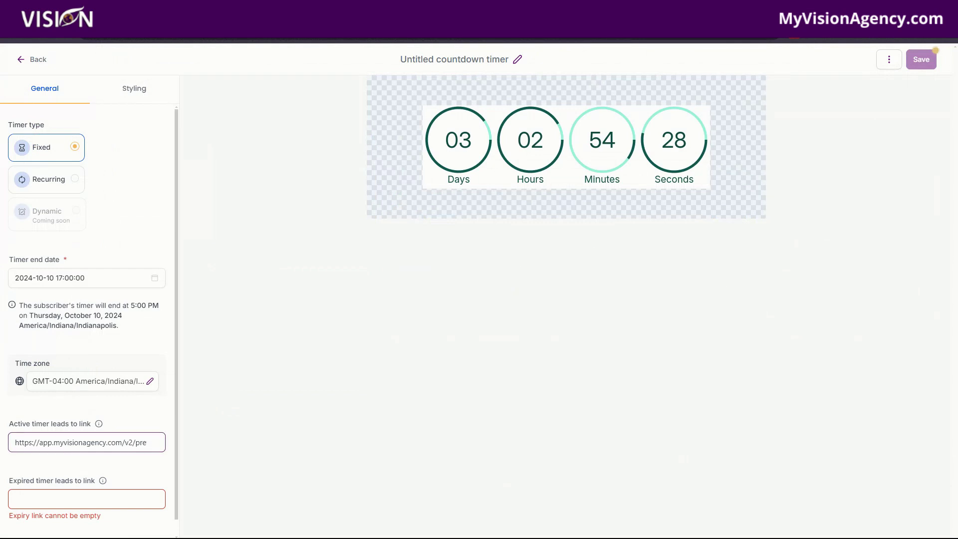
{"action": "left_click", "coordinate": [43, 496]}
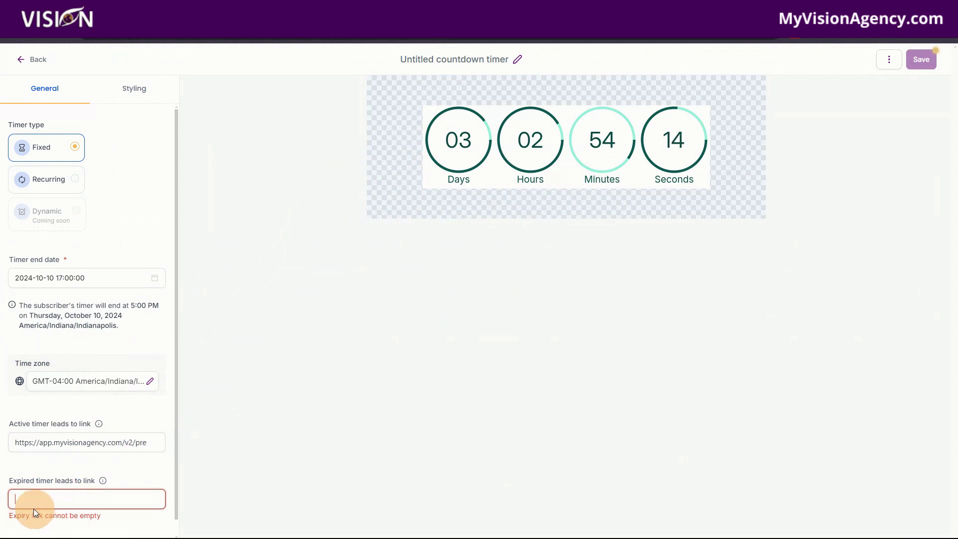
{"action": "left_click", "coordinate": [18, 444]}
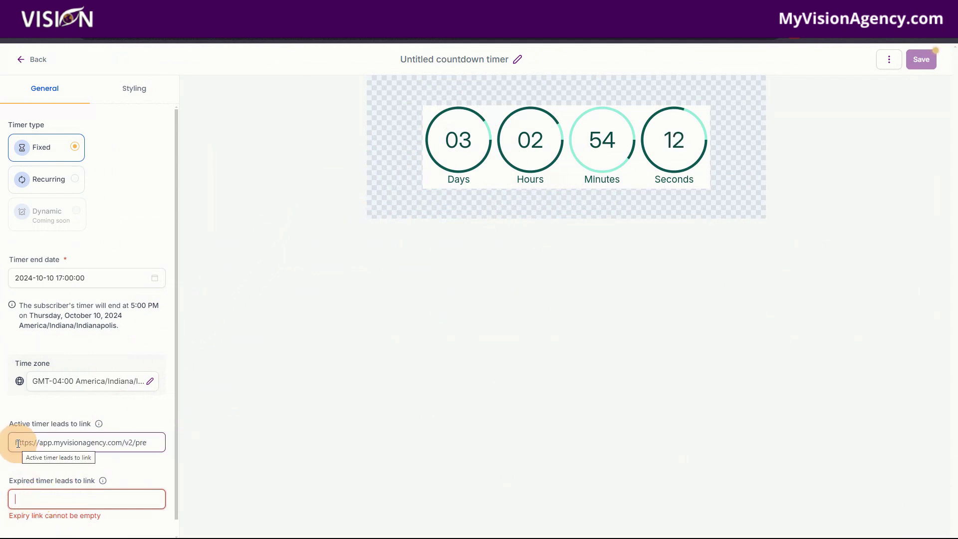
{"action": "left_click_drag", "start_coordinate": [15, 441], "coordinate": [150, 441]}
{"action": "left_click", "coordinate": [149, 442]}
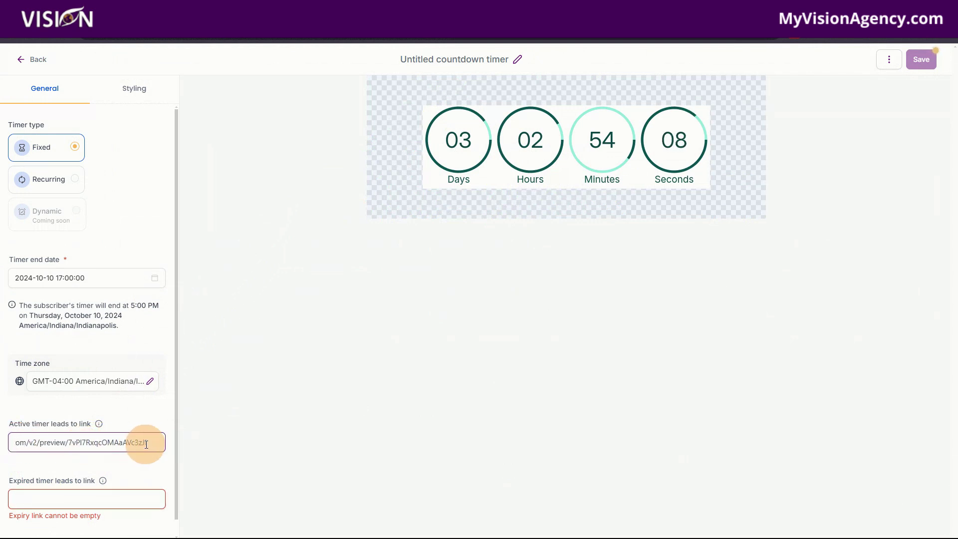
{"action": "key", "text": "BackSpace"}
{"action": "key", "text": "BackSpace"}
{"action": "key", "text": "BackSpace"}
{"action": "key", "text": "BackSpace"}
{"action": "key", "text": "BackSpace"}
{"action": "key", "text": "BackSpace"}
{"action": "key", "text": "BackSpace"}
{"action": "key", "text": "BackSpace"}
{"action": "key", "text": "BackSpace"}
{"action": "key", "text": "BackSpace"}
{"action": "key", "text": "BackSpace"}
{"action": "key", "text": "BackSpace"}
{"action": "key", "text": "BackSpace"}
{"action": "key", "text": "BackSpace"}
{"action": "key", "text": "BackSpace"}
{"action": "key", "text": "BackSpace"}
{"action": "key", "text": "BackSpace"}
{"action": "key", "text": "BackSpace"}
{"action": "key", "text": "BackSpace"}
{"action": "key", "text": "BackSpace"}
{"action": "key", "text": "BackSpace"}
{"action": "key", "text": "BackSpace"}
{"action": "key", "text": "BackSpace"}
{"action": "key", "text": "BackSpace"}
{"action": "key", "text": "BackSpace"}
{"action": "key", "text": "BackSpace"}
{"action": "key", "text": "BackSpace"}
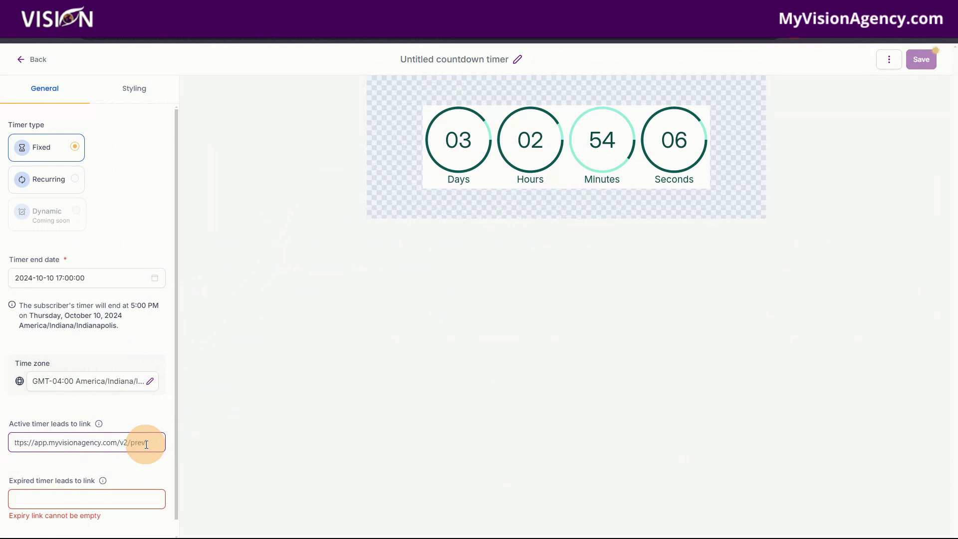
{"action": "key", "text": "BackSpace"}
{"action": "key", "text": "BackSpace"}
{"action": "key", "text": "BackSpace"}
{"action": "key", "text": "BackSpace"}
{"action": "key", "text": "BackSpace"}
{"action": "key", "text": "BackSpace"}
{"action": "key", "text": "BackSpace"}
{"action": "key", "text": "BackSpace"}
{"action": "key", "text": "BackSpace"}
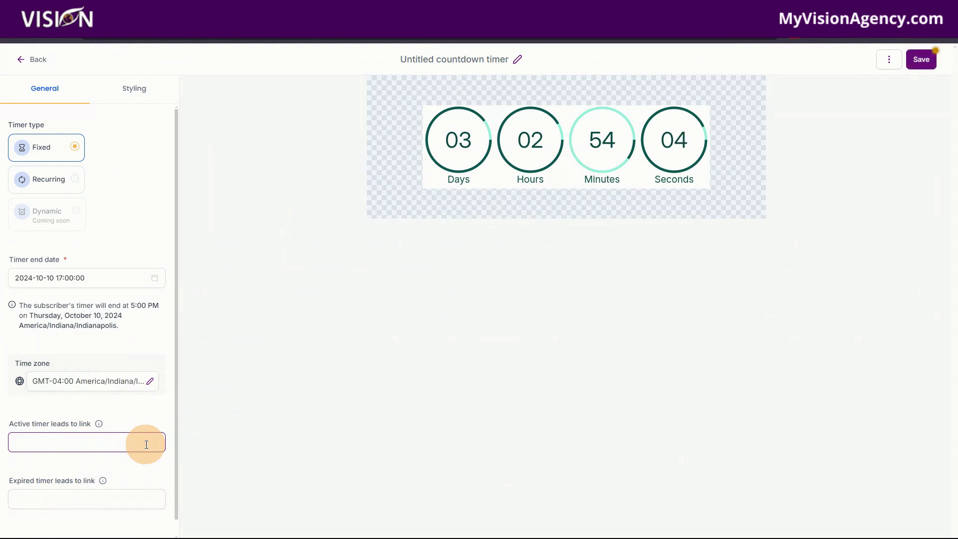
{"action": "left_click", "coordinate": [143, 443]}
{"action": "type", "text": "https://https"}
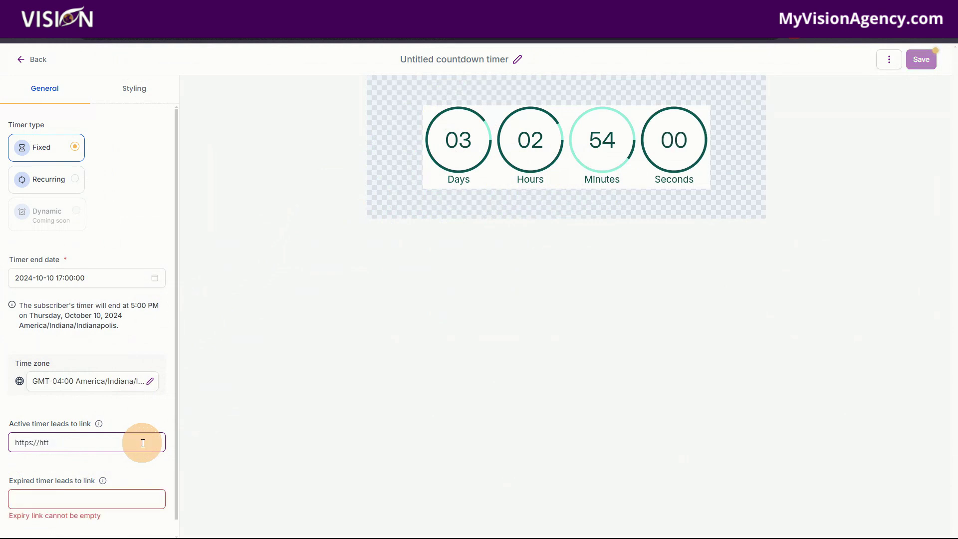
{"action": "key", "text": "BackSpace"}
{"action": "key", "text": "BackSpace"}
{"action": "key", "text": "BackSpace"}
{"action": "key", "text": "BackSpace"}
{"action": "key", "text": "BackSpace"}
{"action": "key", "text": "BackSpace"}
{"action": "key", "text": "BackSpace"}
{"action": "key", "text": "BackSpace"}
{"action": "key", "text": "BackSpace"}
{"action": "key", "text": "BackSpace"}
{"action": "key", "text": "BackSpace"}
{"action": "type", "text": "htt"}
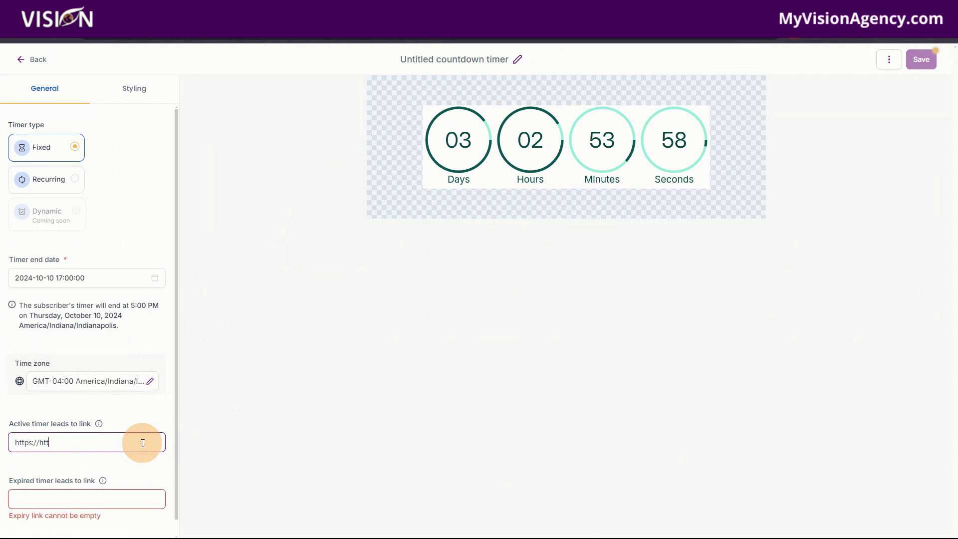
{"action": "key", "text": "BackSpace"}
{"action": "key", "text": "BackSpace"}
{"action": "key", "text": "BackSpace"}
{"action": "key", "text": "BackSpace"}
{"action": "key", "text": "BackSpace"}
{"action": "key", "text": "BackSpace"}
{"action": "key", "text": "BackSpace"}
{"action": "key", "text": "BackSpace"}
{"action": "key", "text": "BackSpace"}
{"action": "key", "text": "BackSpace"}
{"action": "key", "text": "BackSpace"}
{"action": "type", "text": "zooom.us"}
{"action": "left_click", "coordinate": [57, 443]}
{"action": "key", "text": "BackSpace"}
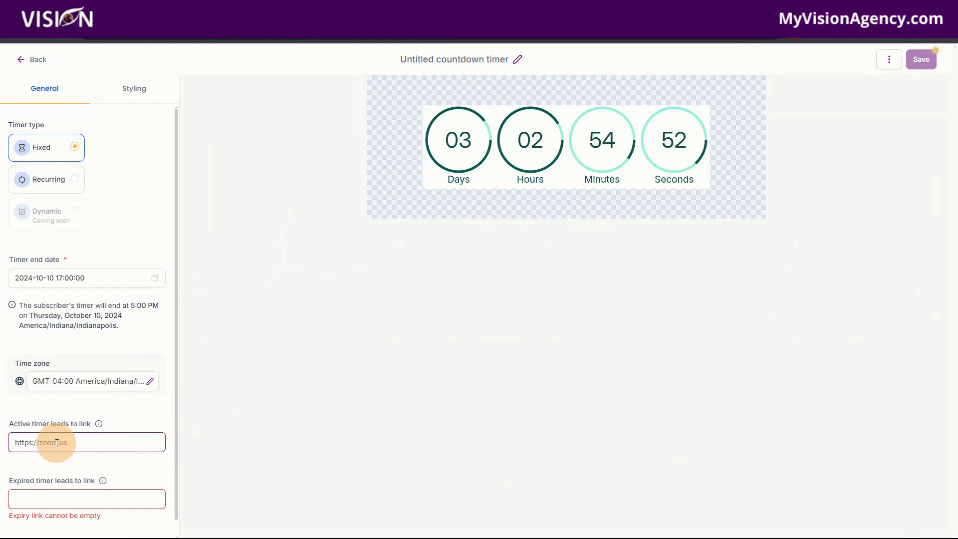
{"action": "left_click", "coordinate": [29, 499]}
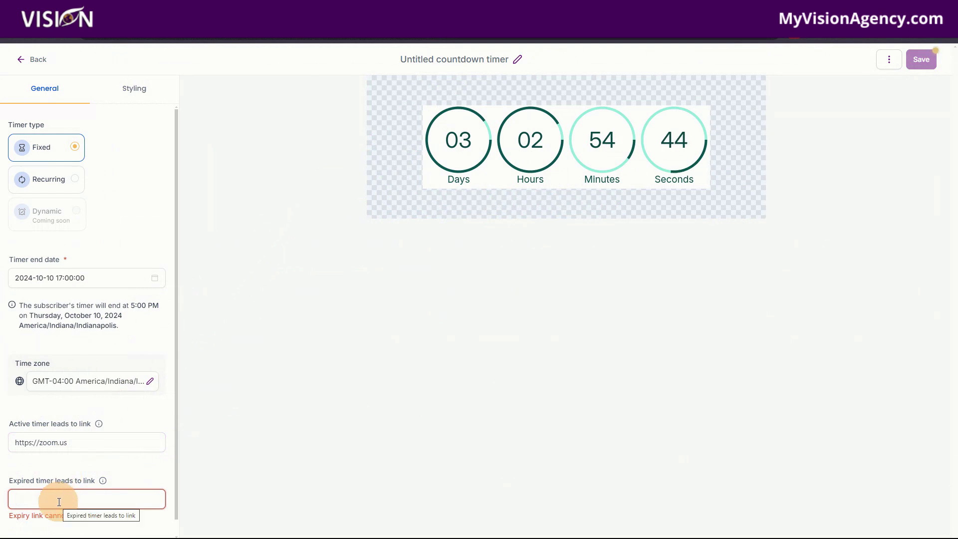
Enter the YouTube channel URL as the expired timer link
{"action": "type", "text": "https://youtube"}
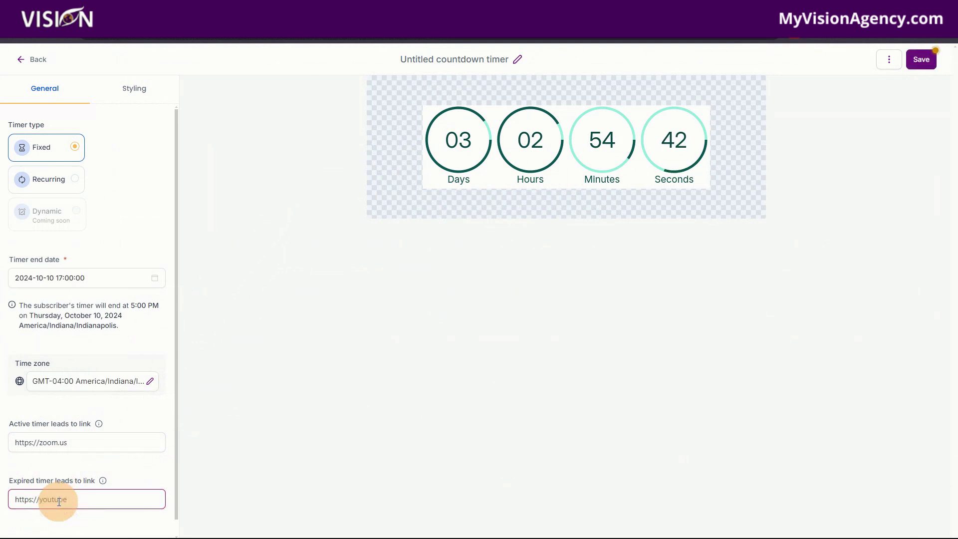
{"action": "type", "text": ".com/bridgetbartlett"}
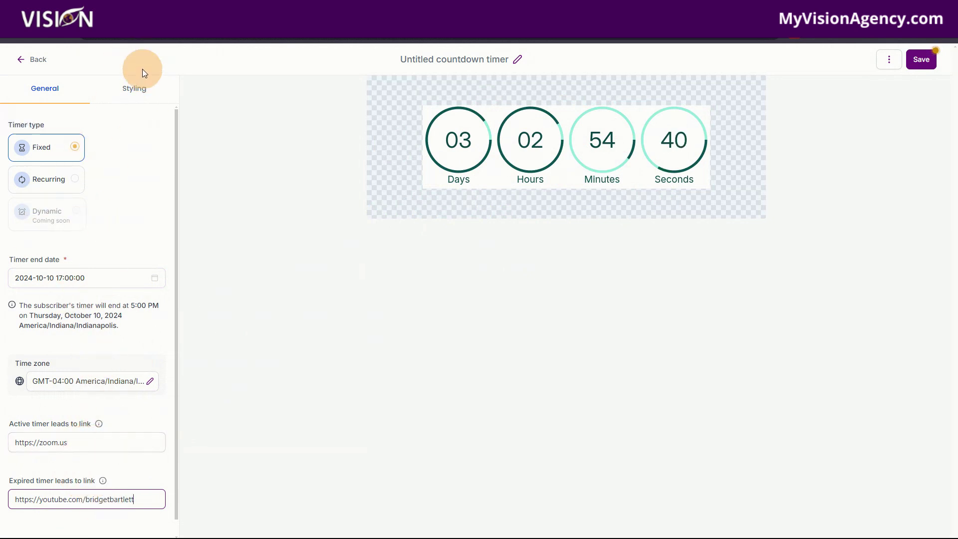
In Styling, toggle Days off and back on so days, hours, minutes and seconds all show
{"action": "left_click", "coordinate": [134, 90]}
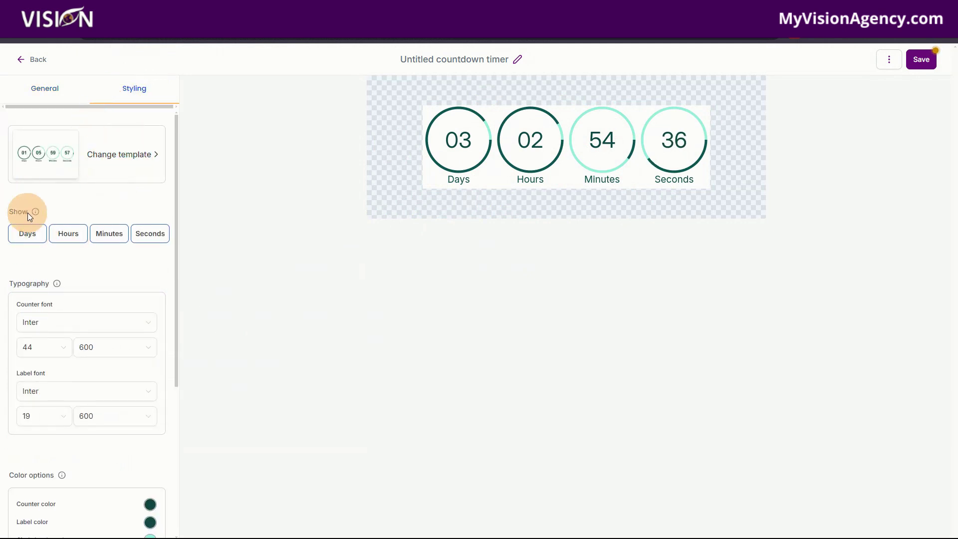
{"action": "left_click", "coordinate": [28, 237]}
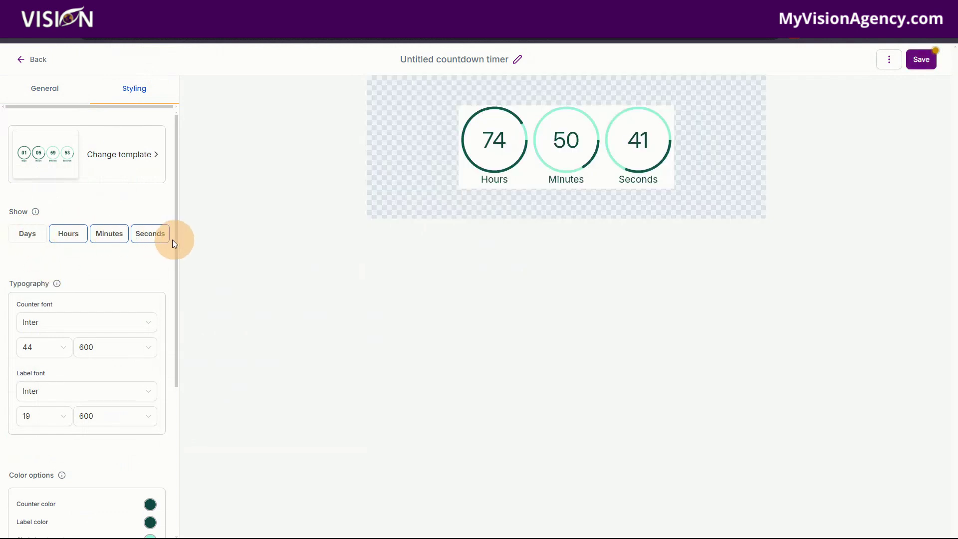
{"action": "left_click", "coordinate": [29, 235]}
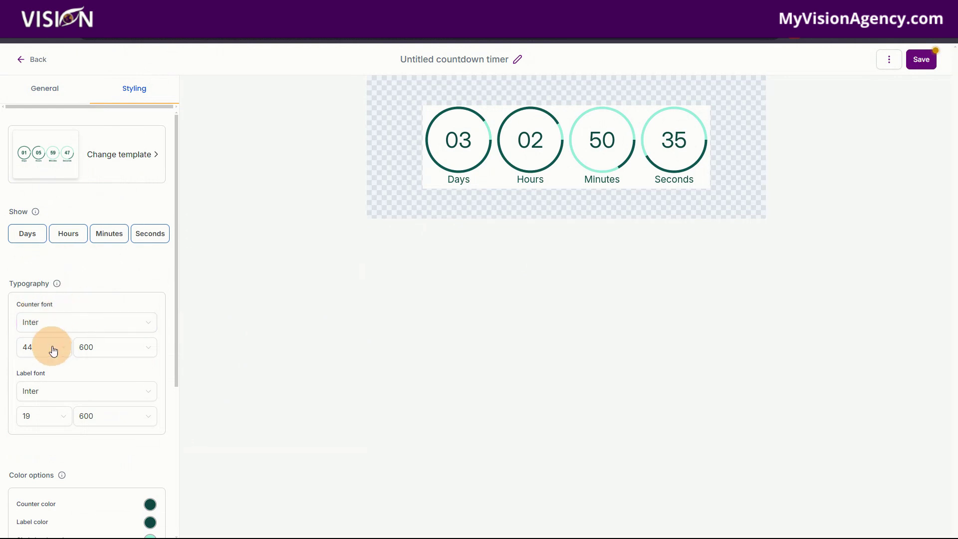
{"action": "scroll", "coordinate": [60, 349], "scroll_direction": "down", "scroll_amount": 2}
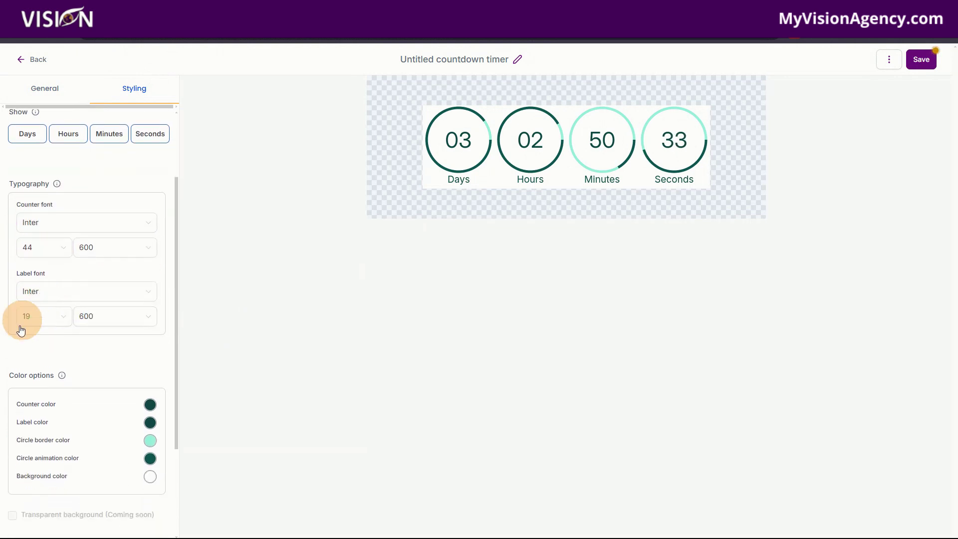
{"action": "scroll", "coordinate": [65, 324], "scroll_direction": "down", "scroll_amount": 3}
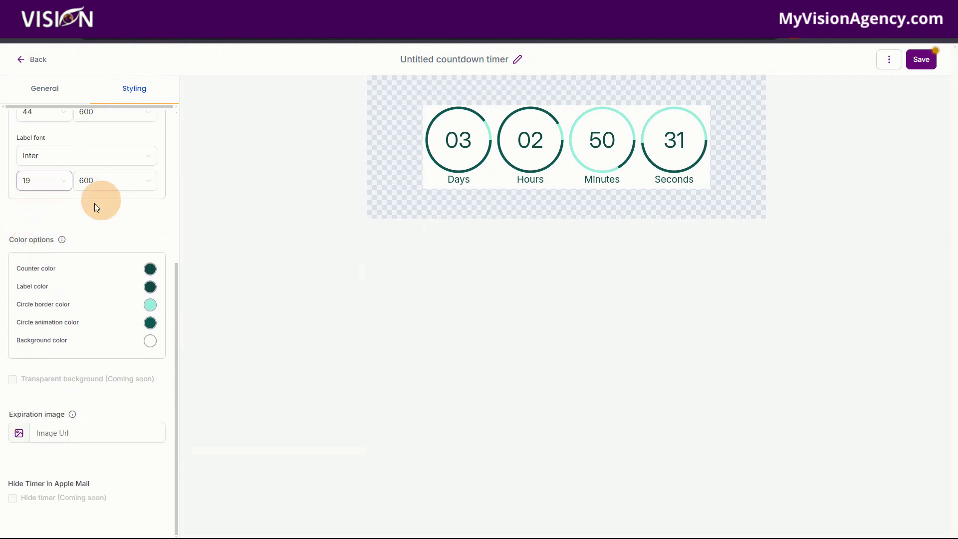
Make counters pink, labels light blue, circle borders pink and the background white after trying blue
{"action": "left_click", "coordinate": [150, 270]}
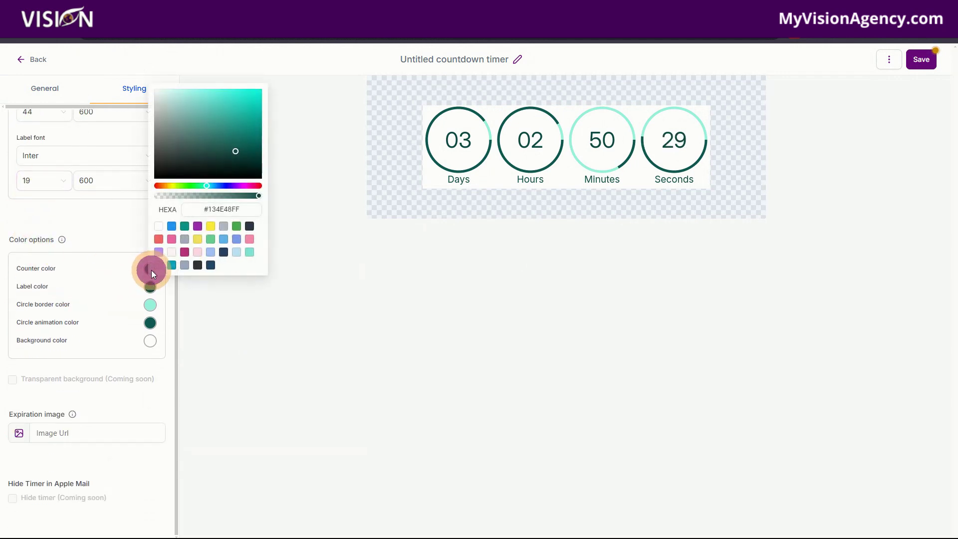
{"action": "left_click", "coordinate": [174, 242]}
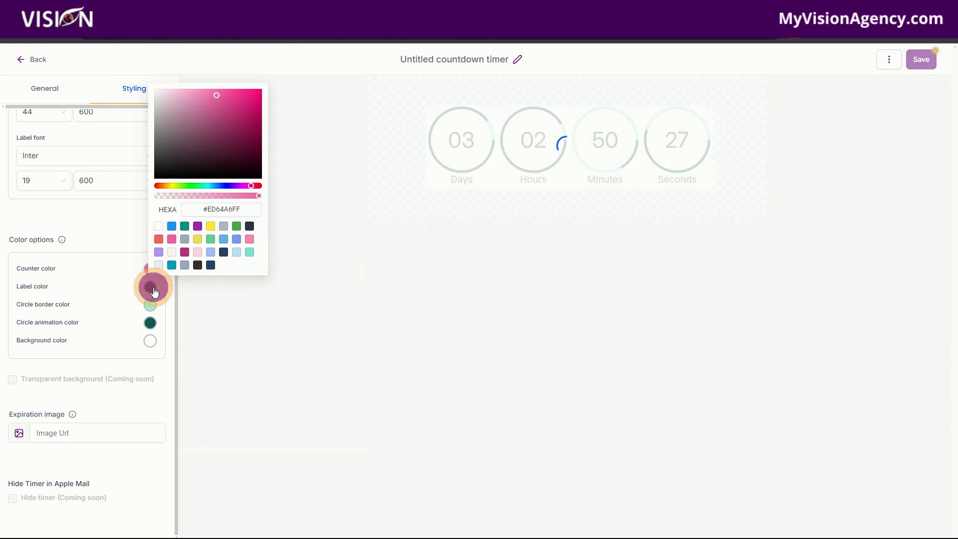
{"action": "left_click", "coordinate": [151, 287]}
{"action": "left_click", "coordinate": [235, 270]}
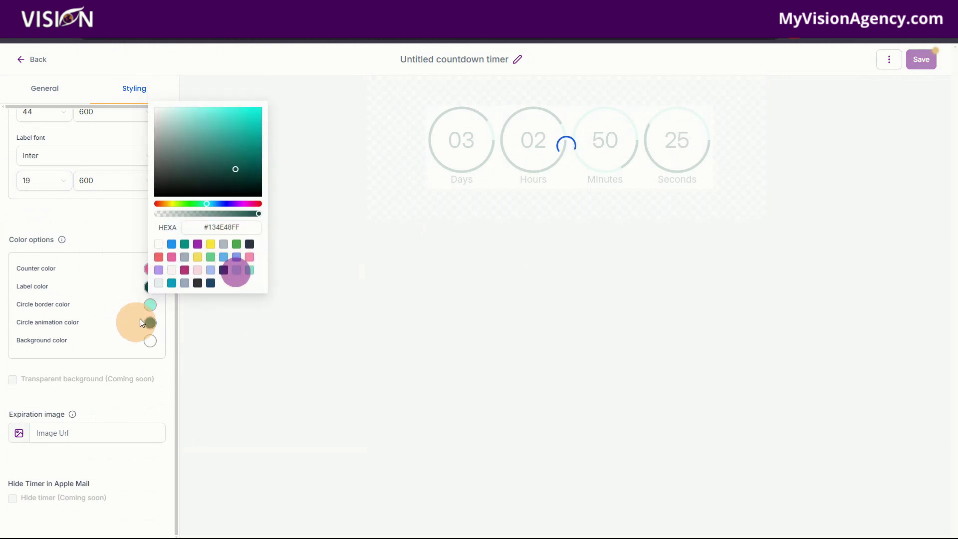
{"action": "left_click", "coordinate": [151, 304]}
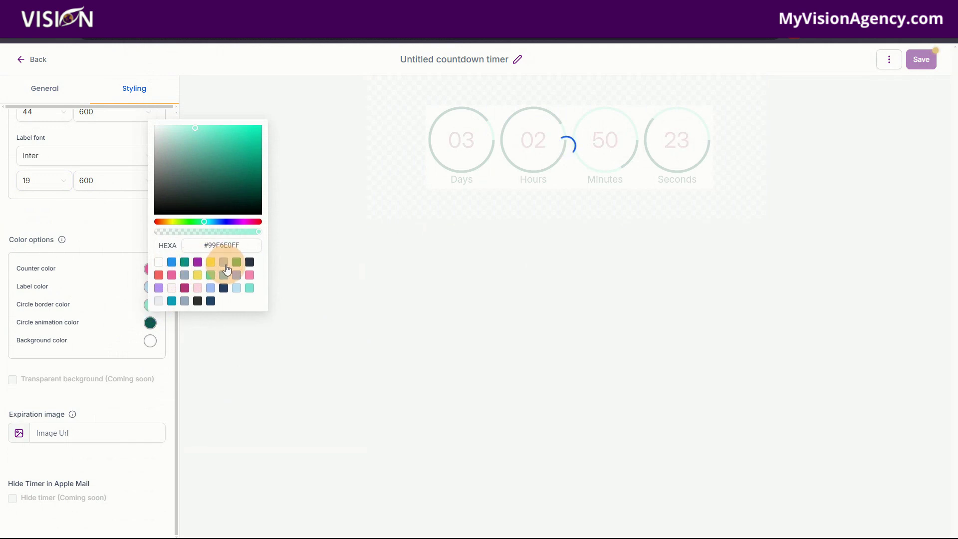
{"action": "left_click", "coordinate": [249, 274]}
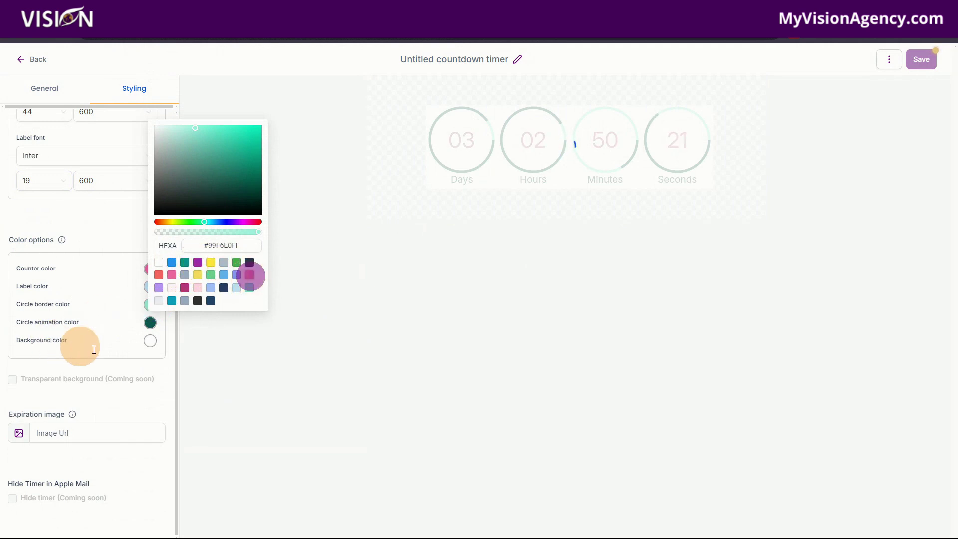
{"action": "left_click", "coordinate": [152, 347]}
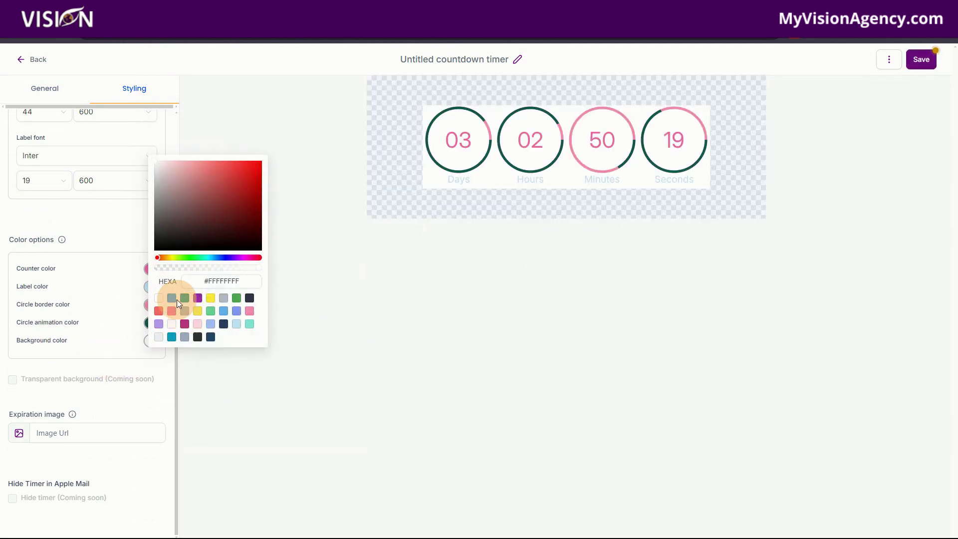
{"action": "left_click", "coordinate": [171, 297]}
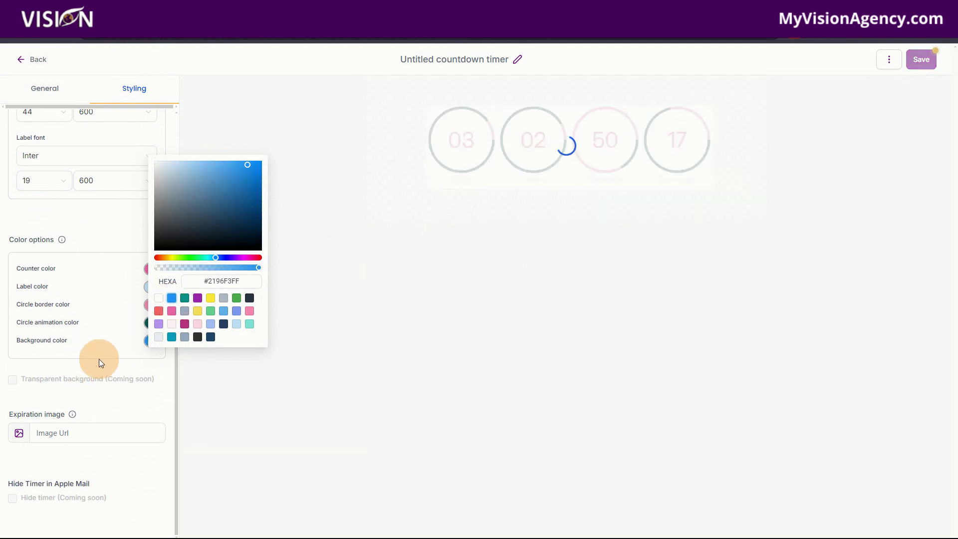
{"action": "left_click", "coordinate": [158, 297]}
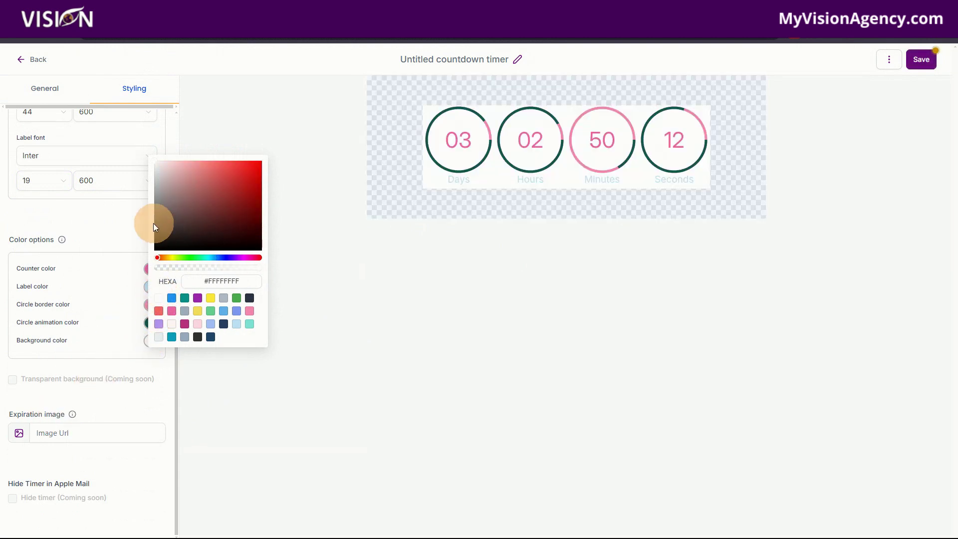
{"action": "left_click", "coordinate": [121, 228]}
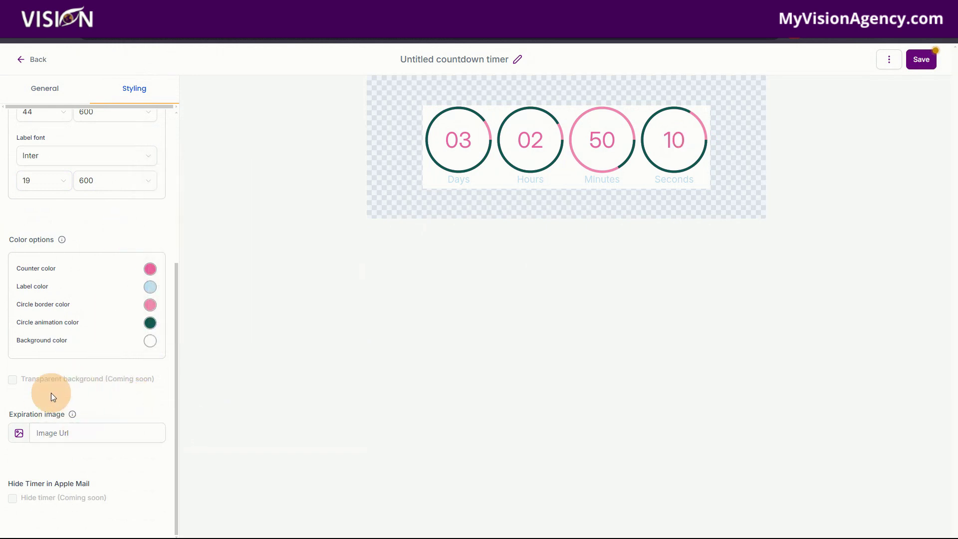
{"action": "left_click", "coordinate": [70, 427]}
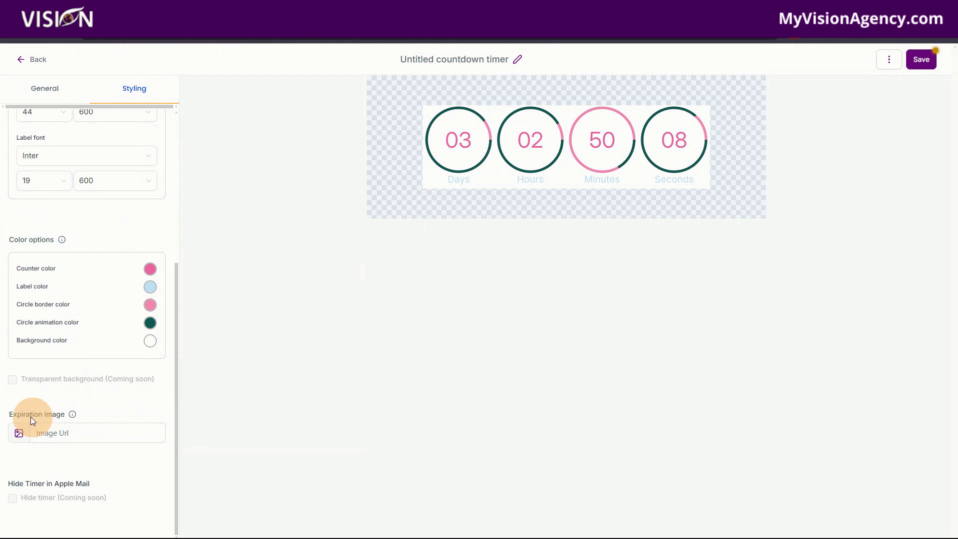
{"action": "mouse_move", "coordinate": [73, 416]}
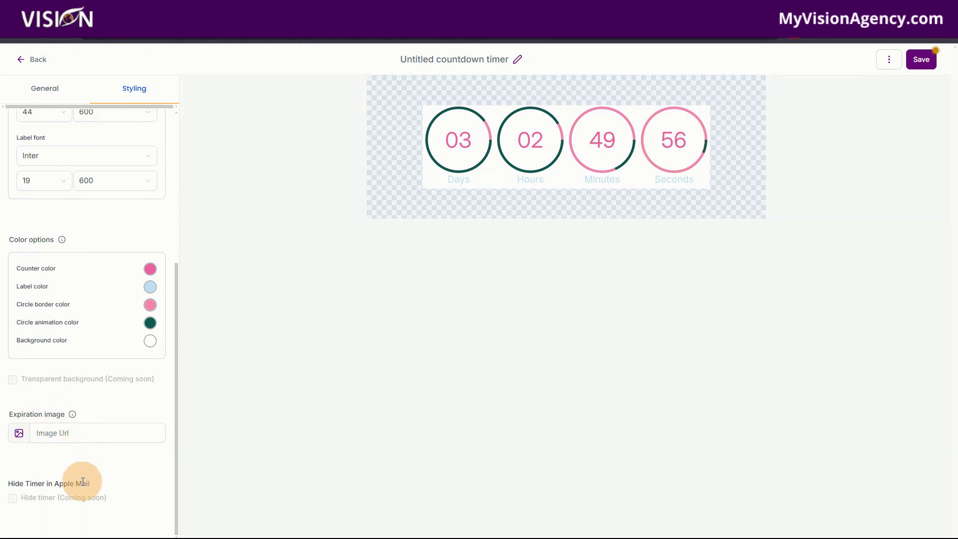
{"action": "left_click", "coordinate": [92, 432]}
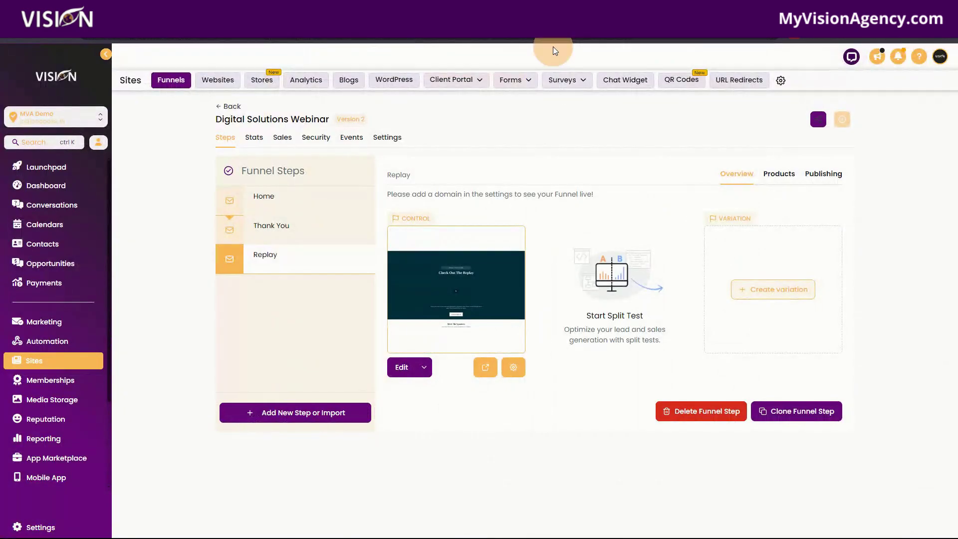
Get the link for Mockup Google Search.png in Media Storage, then return to Marketing
{"action": "left_click", "coordinate": [57, 399]}
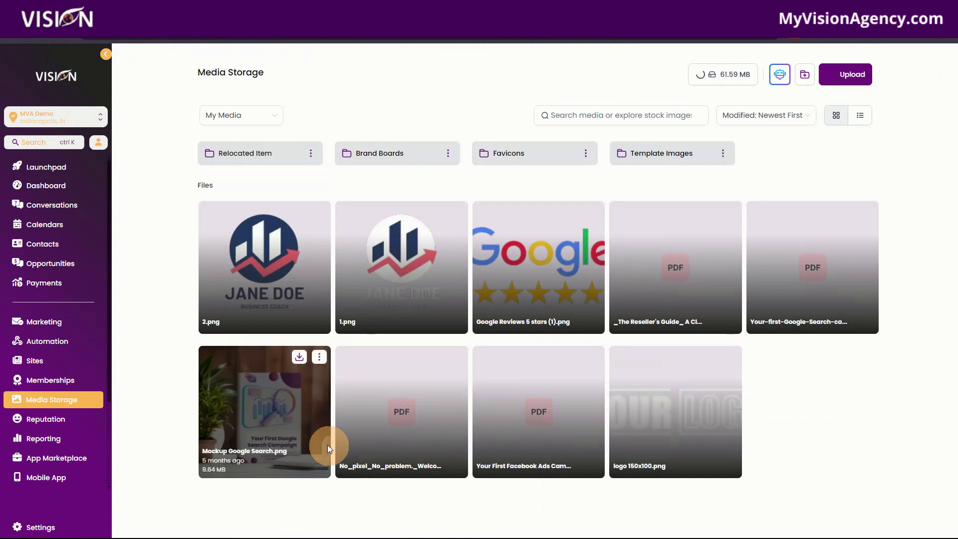
{"action": "left_click", "coordinate": [319, 356]}
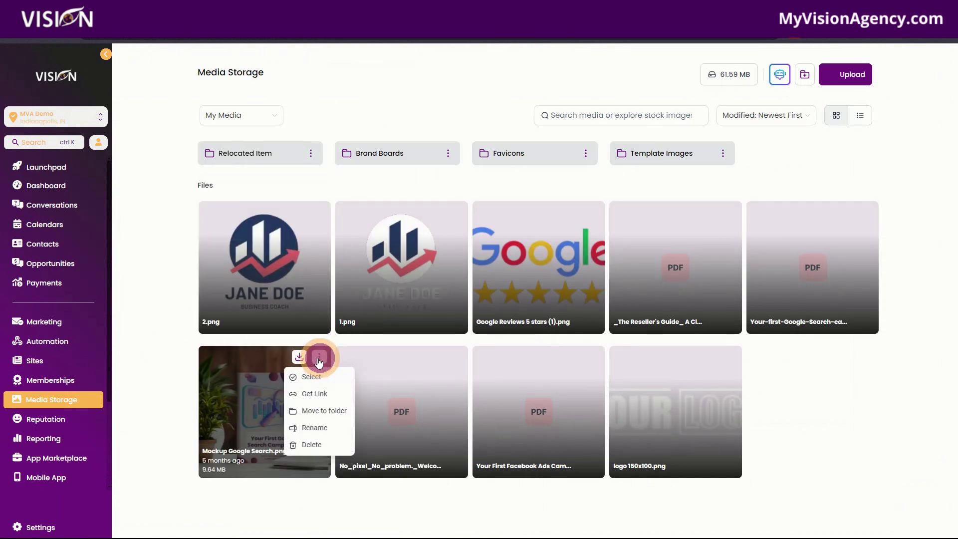
{"action": "left_click", "coordinate": [317, 393]}
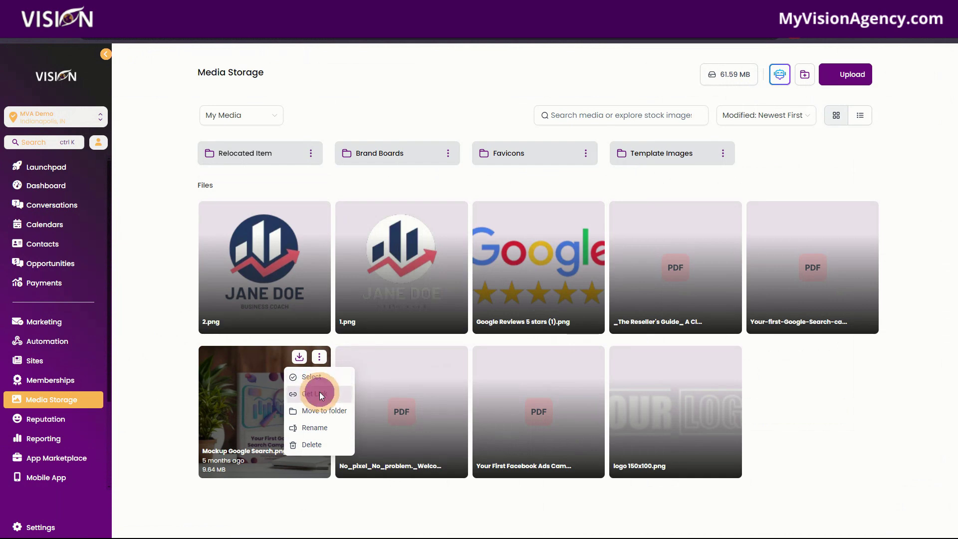
{"action": "left_click", "coordinate": [40, 321]}
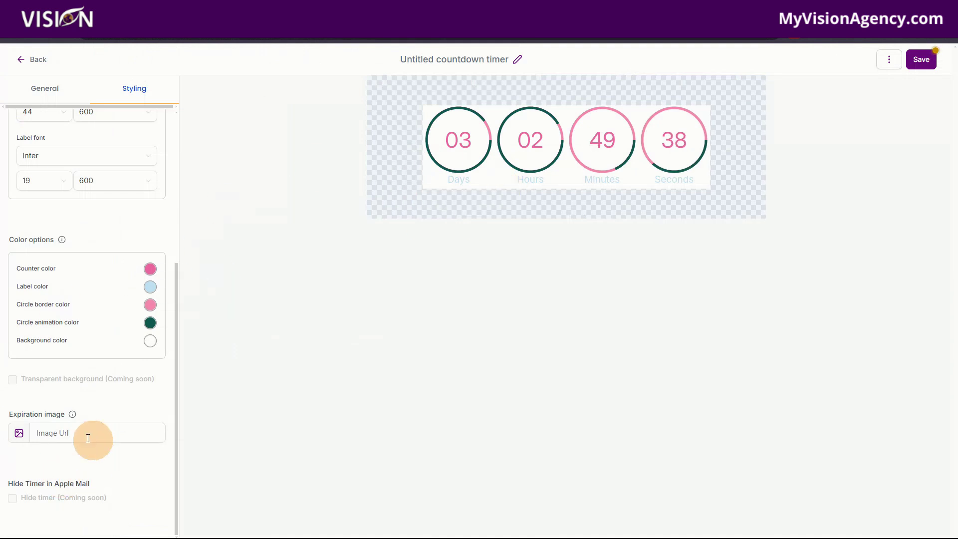
Save the styled countdown timer, check its link and embed options, then go to the Social Planner
{"action": "left_click", "coordinate": [63, 438]}
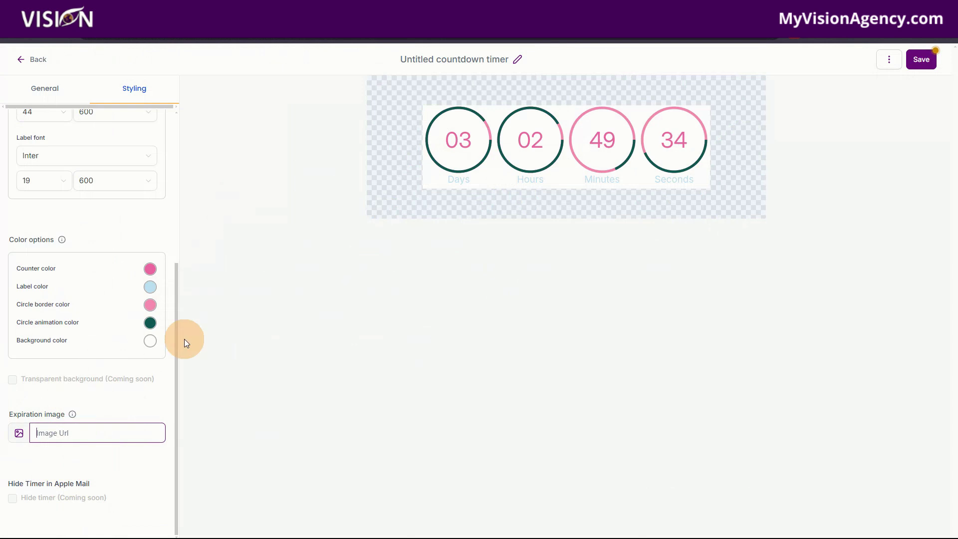
{"action": "left_click", "coordinate": [920, 60]}
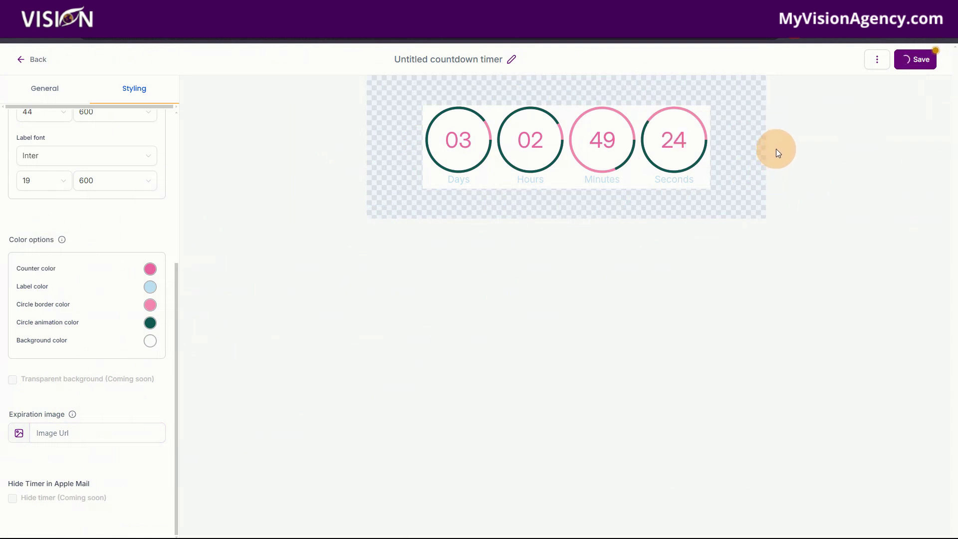
{"action": "left_click", "coordinate": [871, 60]}
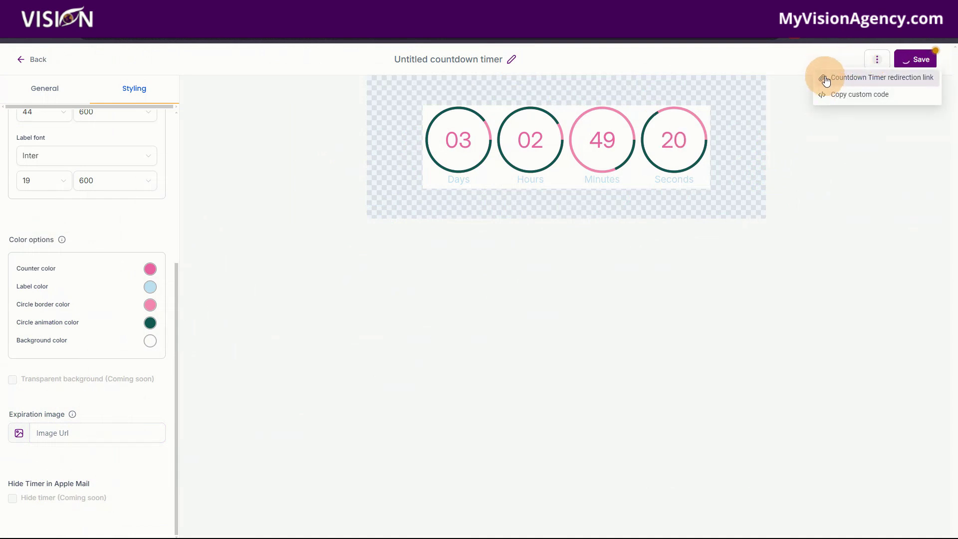
{"action": "left_click", "coordinate": [845, 98]}
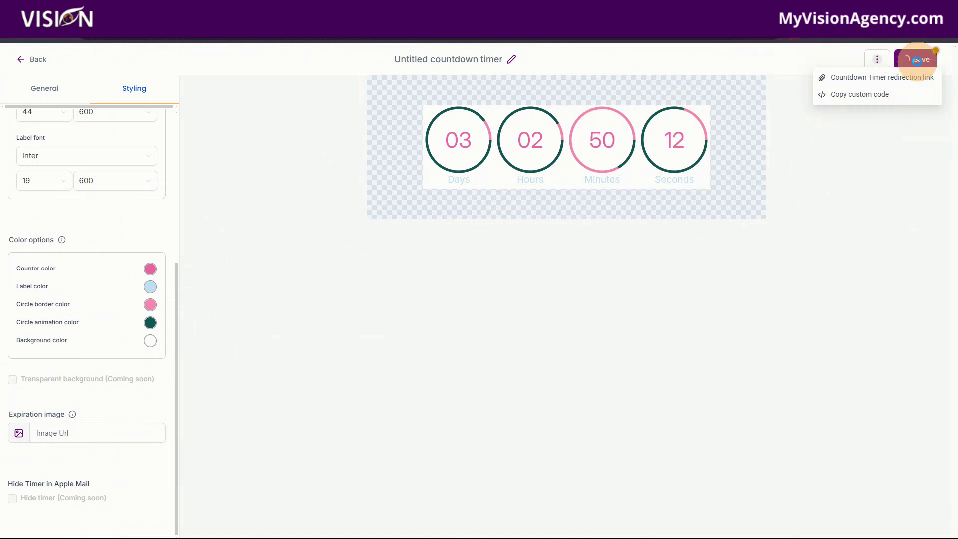
{"action": "left_click", "coordinate": [746, 57]}
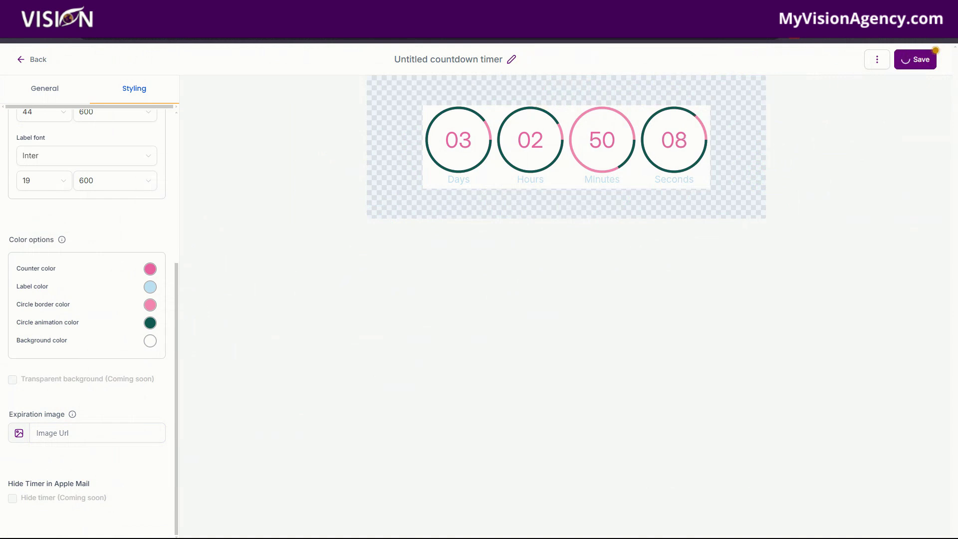
{"action": "left_click", "coordinate": [648, 30]}
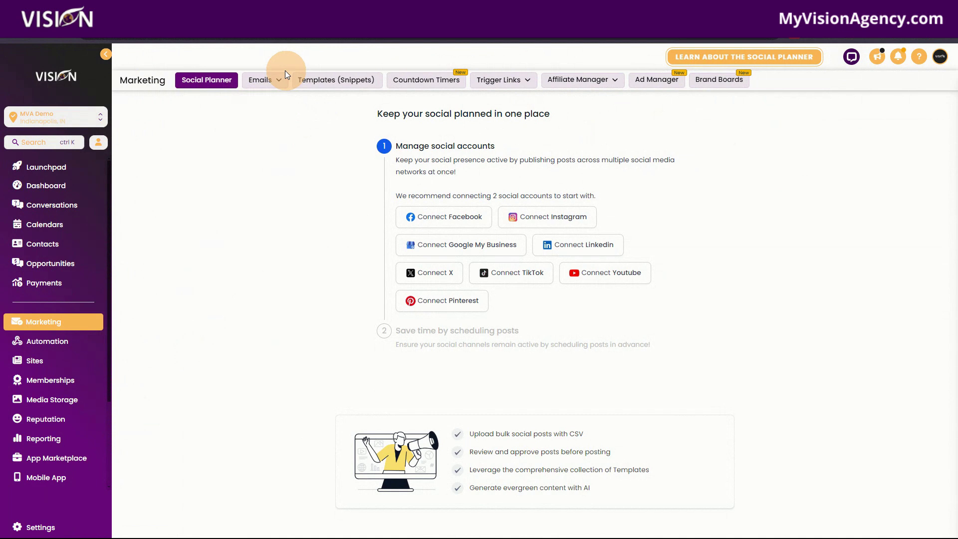
Create a new email campaign from the Blank template using the Design Editor
{"action": "left_click", "coordinate": [252, 99]}
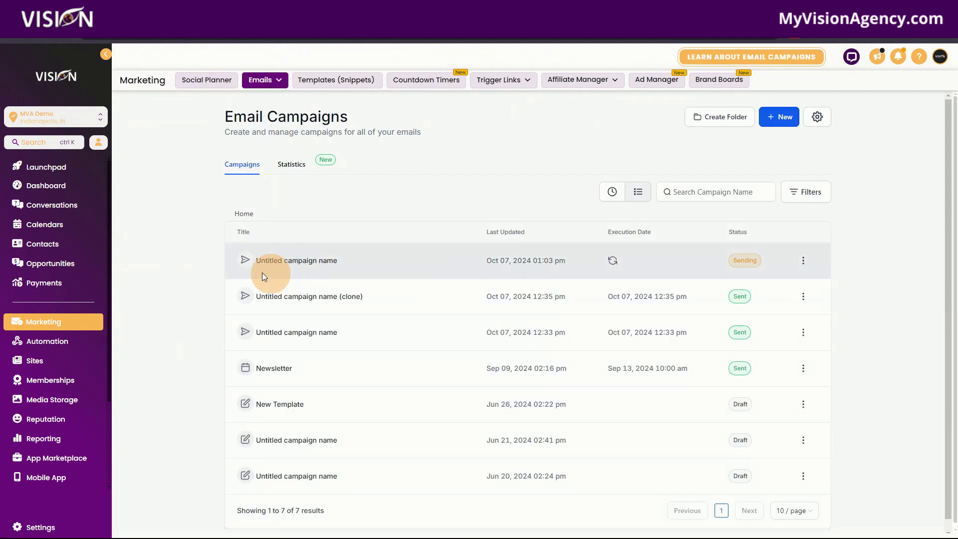
{"action": "left_click", "coordinate": [778, 117]}
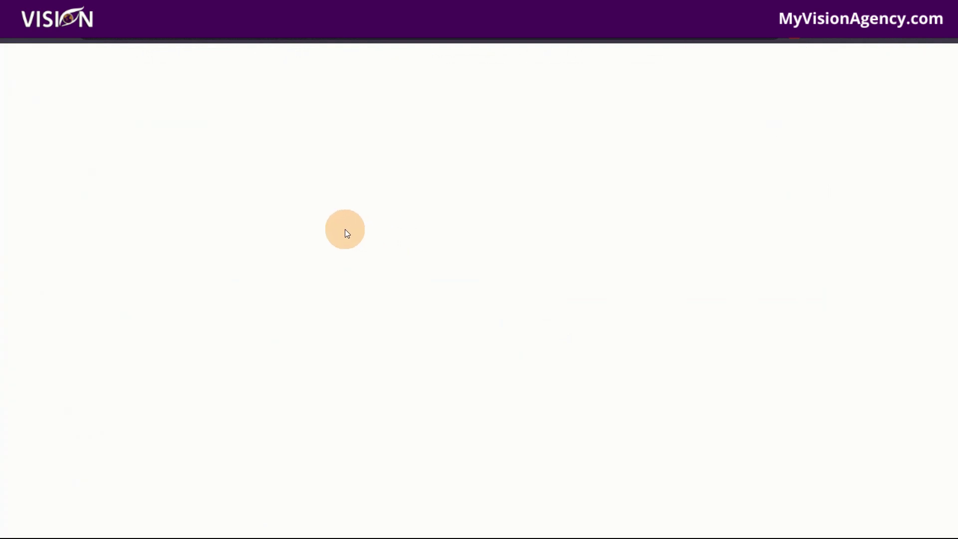
{"action": "left_click", "coordinate": [197, 204]}
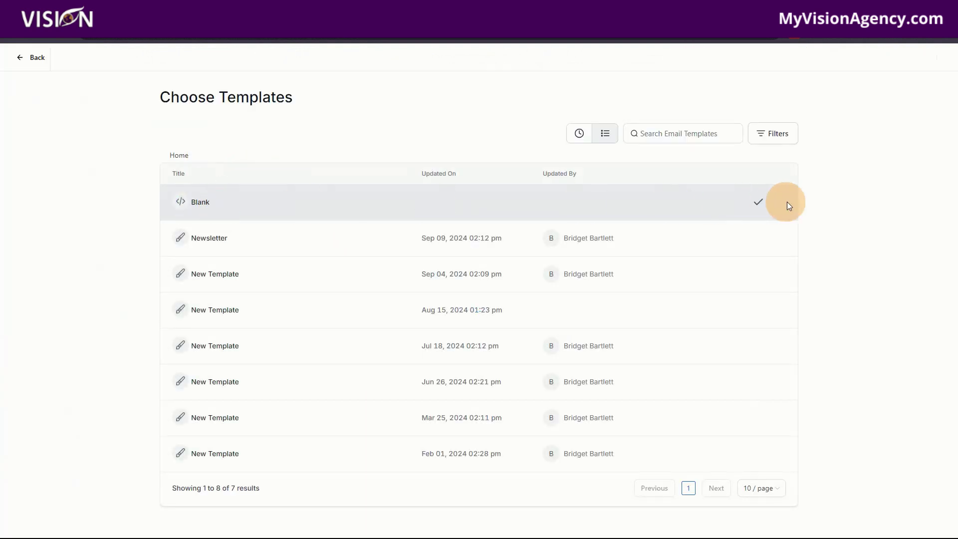
{"action": "left_click", "coordinate": [755, 204]}
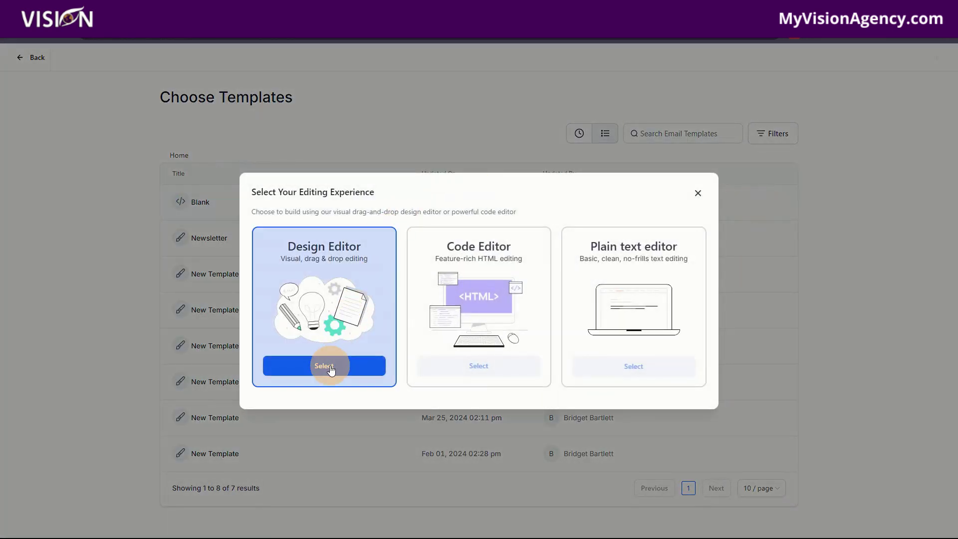
{"action": "left_click", "coordinate": [329, 365]}
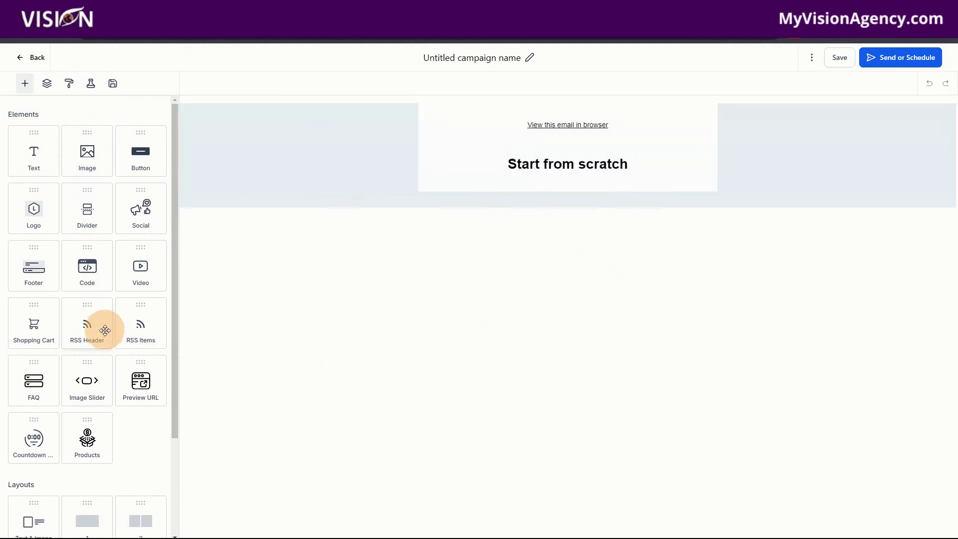
Drop a Countdown block under the heading and apply the saved pink and teal timer design
{"action": "left_click_drag", "start_coordinate": [30, 443], "coordinate": [579, 179]}
{"action": "left_click", "coordinate": [535, 265]}
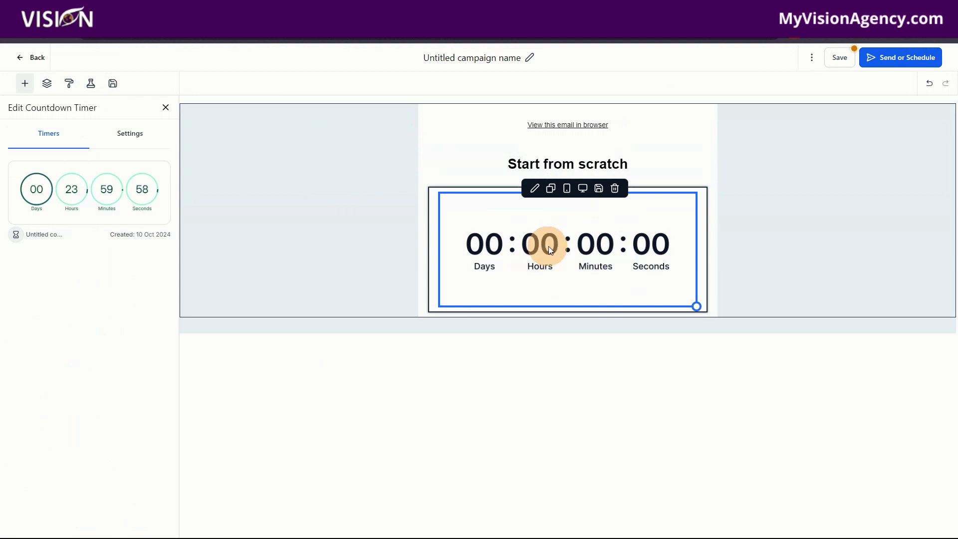
{"action": "left_click", "coordinate": [86, 192]}
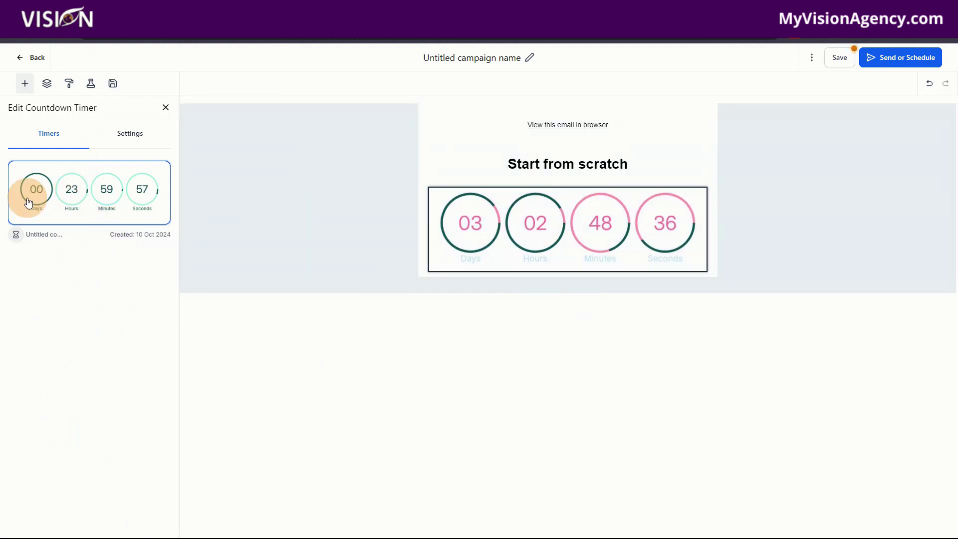
{"action": "left_click", "coordinate": [553, 257]}
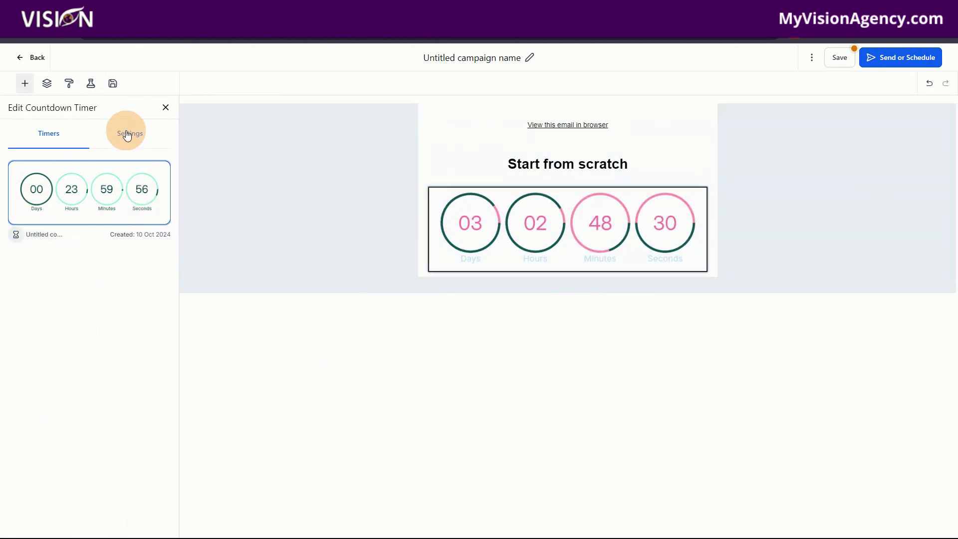
Replace the 'Start from scratch' heading text with 'Offer expires in...' and trim part of it
{"action": "left_click", "coordinate": [128, 132]}
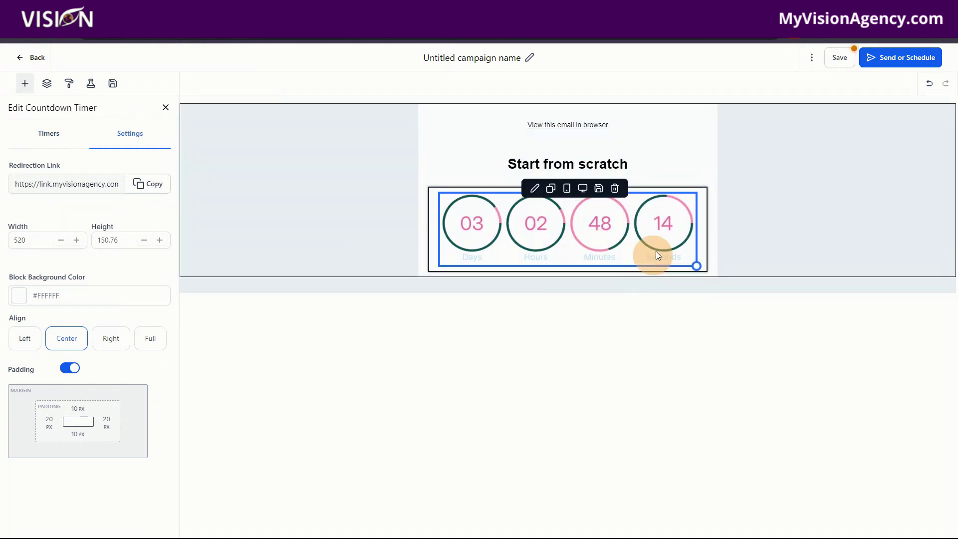
{"action": "left_click_drag", "start_coordinate": [628, 165], "coordinate": [514, 162]}
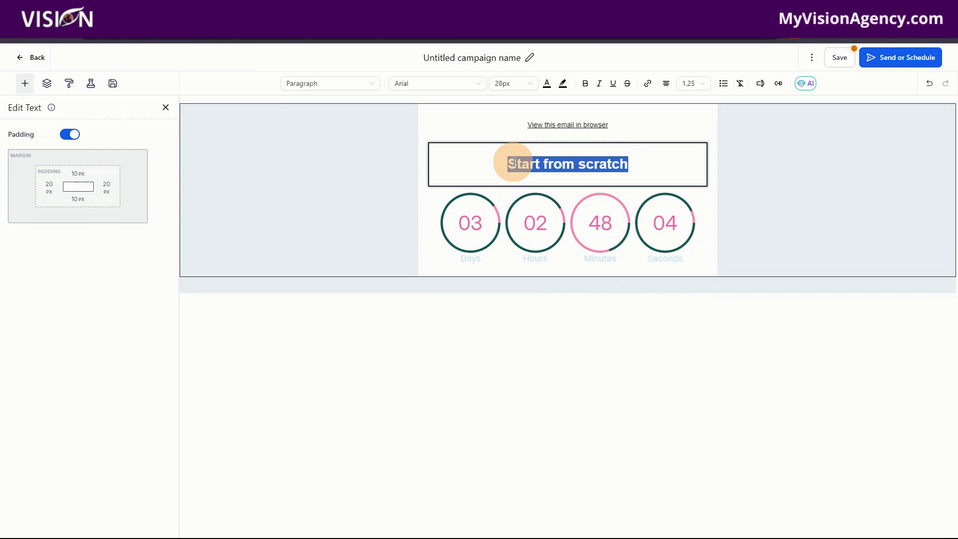
{"action": "type", "text": "Offer ex"}
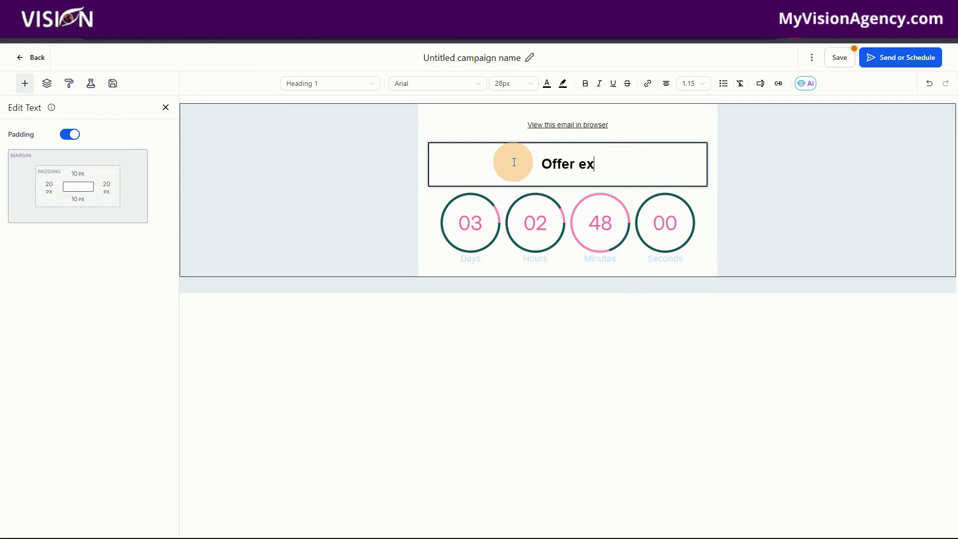
{"action": "type", "text": "pires"}
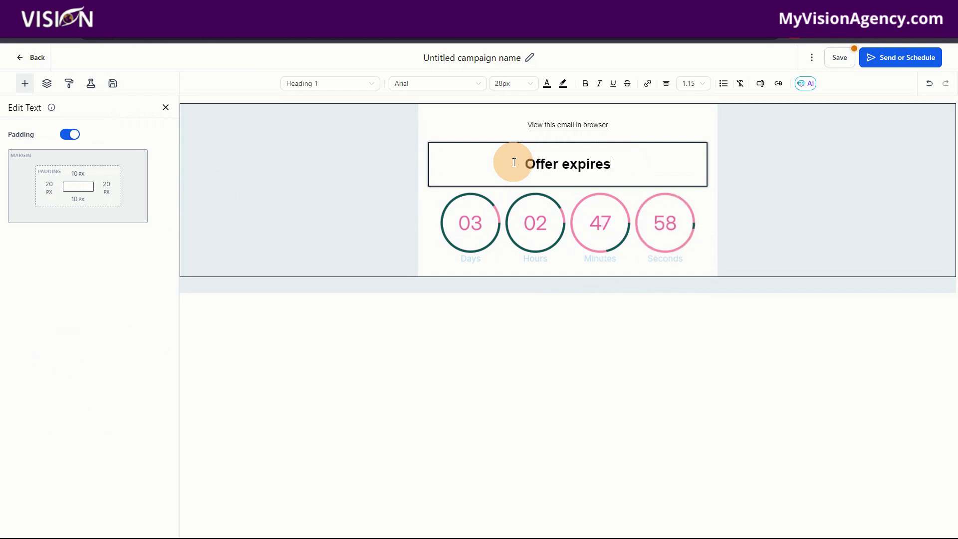
{"action": "type", "text": " in..."}
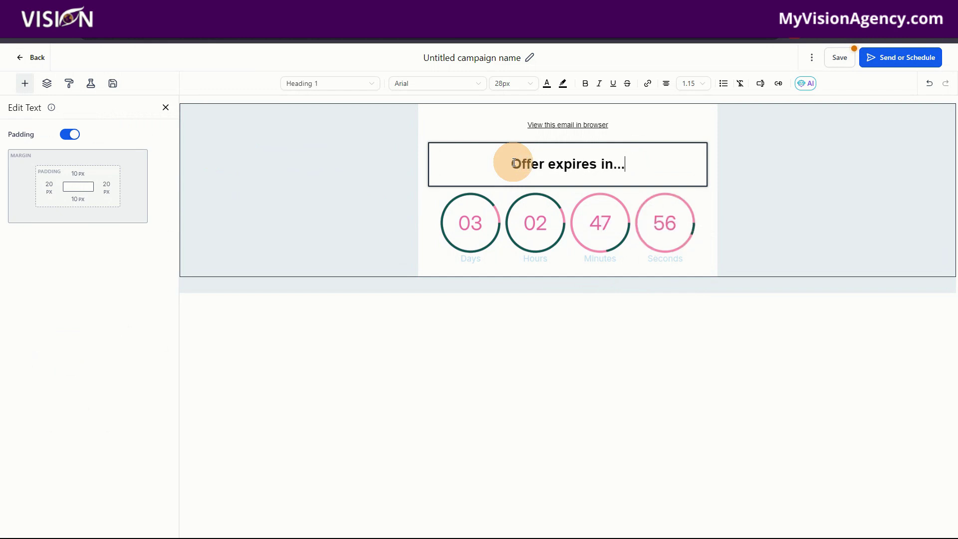
{"action": "key", "text": "BackSpace"}
{"action": "key", "text": "BackSpace"}
{"action": "key", "text": "BackSpace"}
{"action": "key", "text": "BackSpace"}
{"action": "key", "text": "BackSpace"}
{"action": "key", "text": "BackSpace"}
{"action": "key", "text": "BackSpace"}
{"action": "key", "text": "BackSpace"}
{"action": "key", "text": "BackSpace"}
{"action": "key", "text": "BackSpace"}
{"action": "key", "text": "BackSpace"}
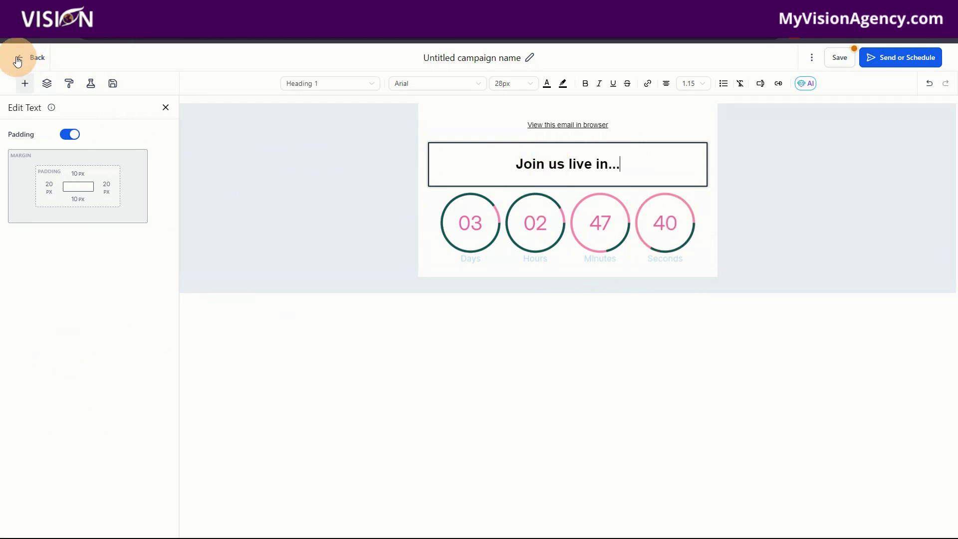
Drag a Button element into the email directly below the countdown timer
{"action": "left_click", "coordinate": [25, 83]}
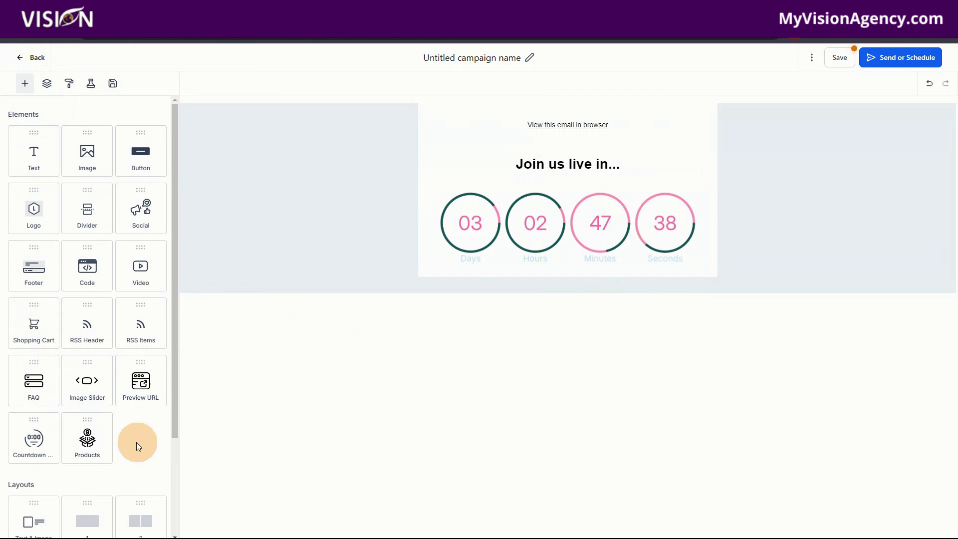
{"action": "scroll", "coordinate": [95, 399], "scroll_direction": "down", "scroll_amount": 3}
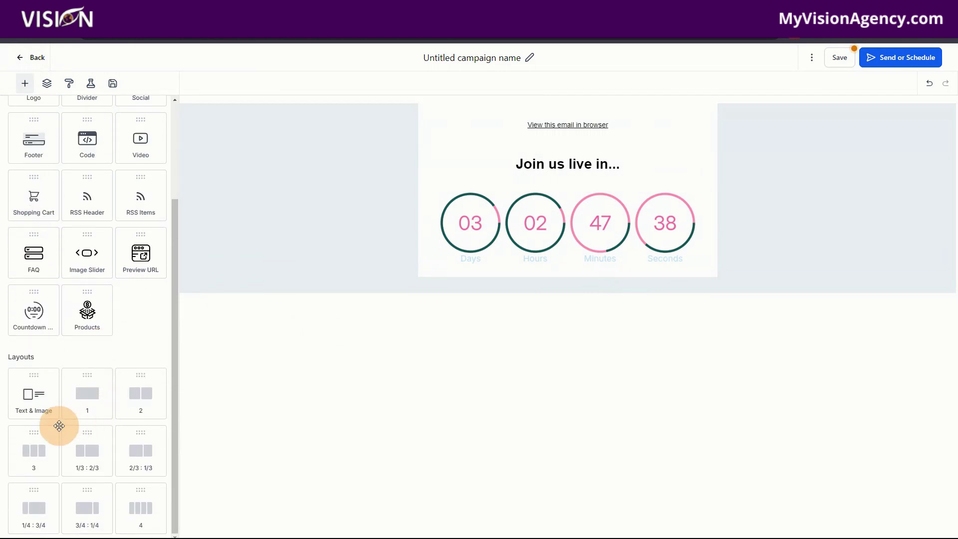
{"action": "scroll", "coordinate": [60, 423], "scroll_direction": "up", "scroll_amount": 3}
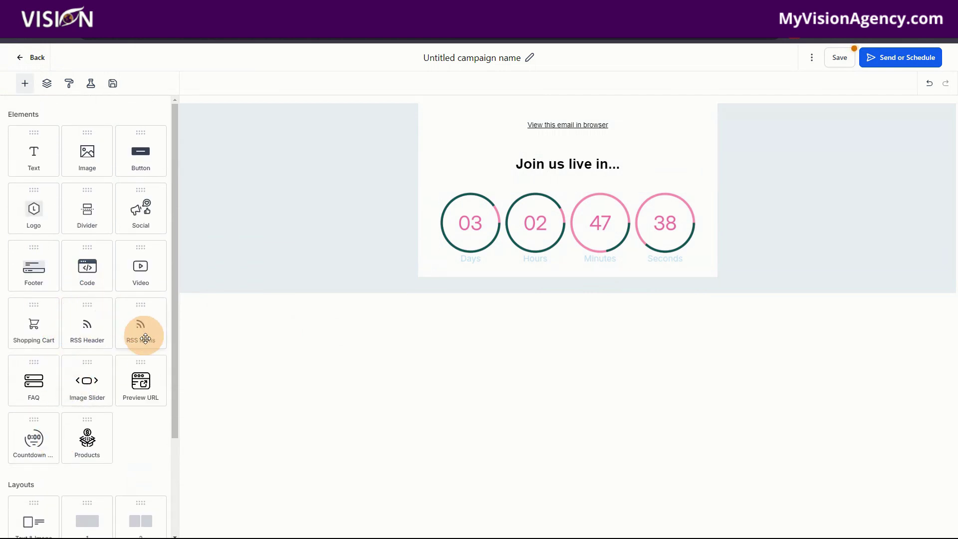
{"action": "left_click_drag", "start_coordinate": [138, 154], "coordinate": [565, 263]}
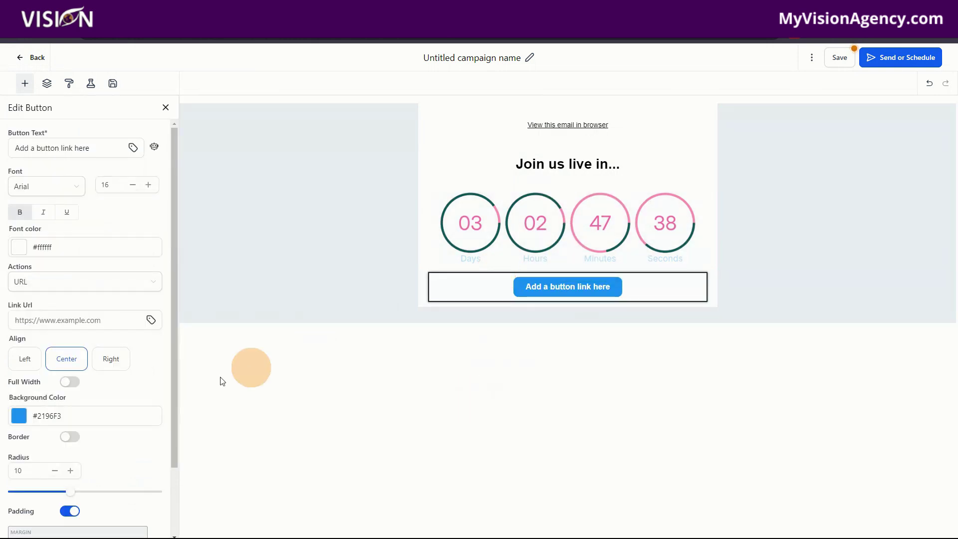
{"action": "left_click", "coordinate": [25, 86]}
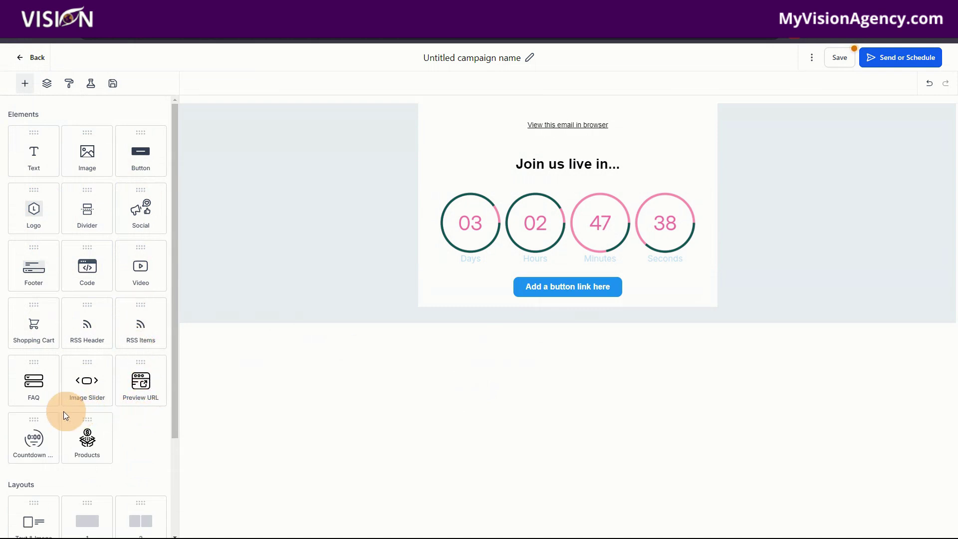
{"action": "scroll", "coordinate": [136, 433], "scroll_direction": "down", "scroll_amount": 3}
{"action": "scroll", "coordinate": [135, 431], "scroll_direction": "up", "scroll_amount": 3}
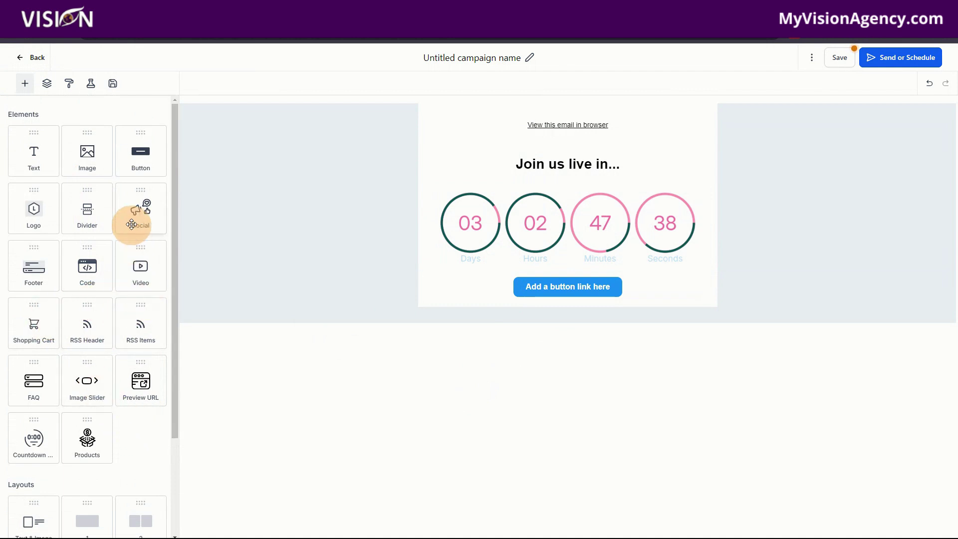
{"action": "scroll", "coordinate": [141, 471], "scroll_direction": "down", "scroll_amount": 2}
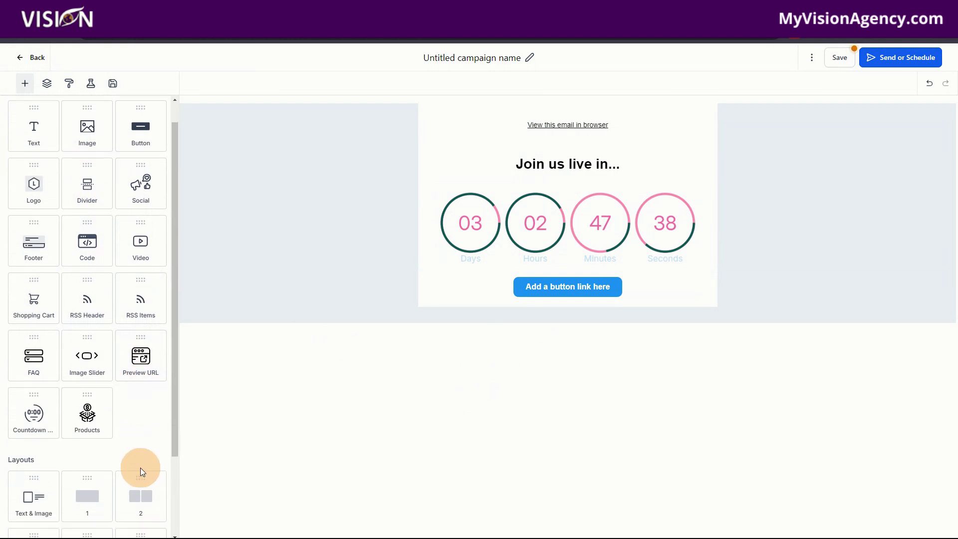
{"action": "scroll", "coordinate": [137, 449], "scroll_direction": "down", "scroll_amount": 3}
{"action": "scroll", "coordinate": [122, 471], "scroll_direction": "up", "scroll_amount": 5}
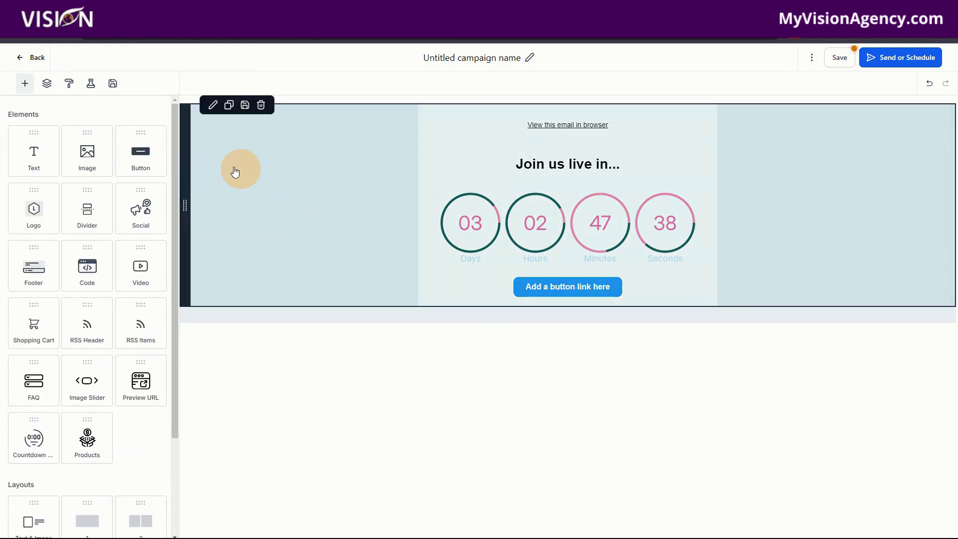
Review the email layout by selecting the countdown, button, heading and section rows
{"action": "left_click", "coordinate": [506, 262]}
{"action": "left_click", "coordinate": [480, 298]}
{"action": "left_click", "coordinate": [427, 182]}
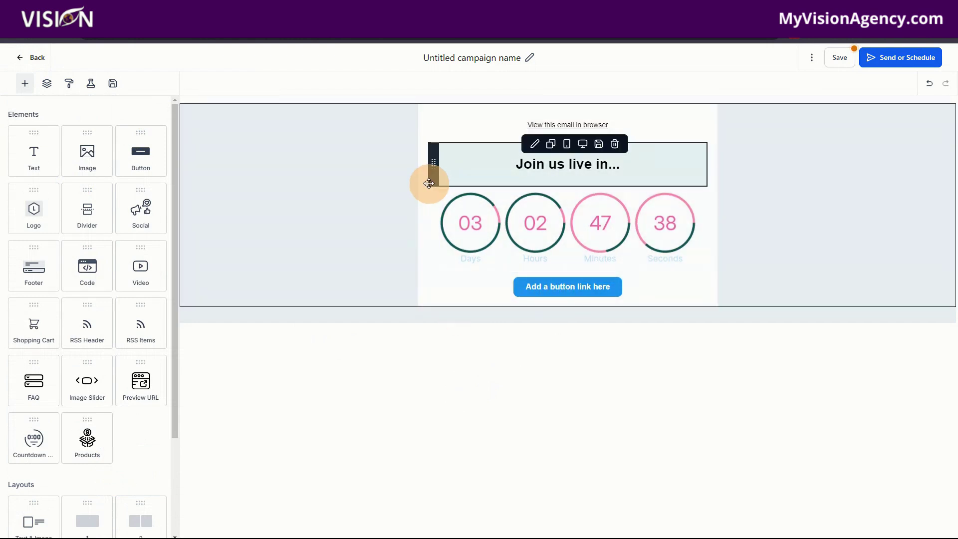
{"action": "left_click", "coordinate": [382, 206]}
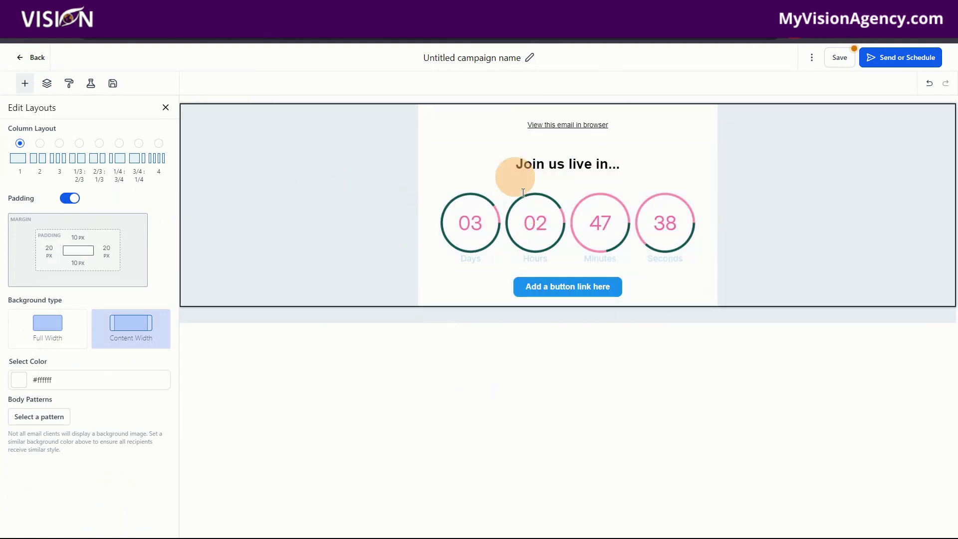
{"action": "left_click", "coordinate": [22, 86]}
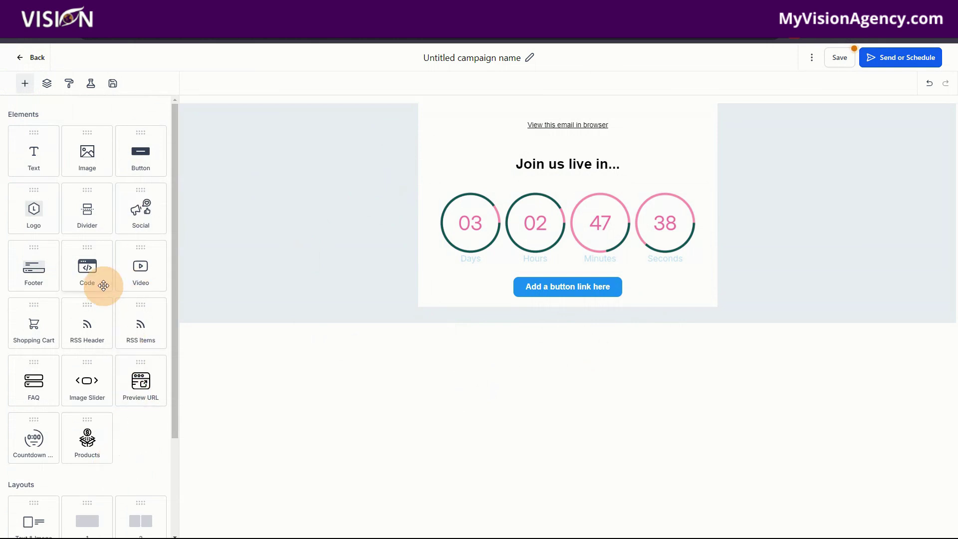
{"action": "scroll", "coordinate": [87, 399], "scroll_direction": "down", "scroll_amount": 3}
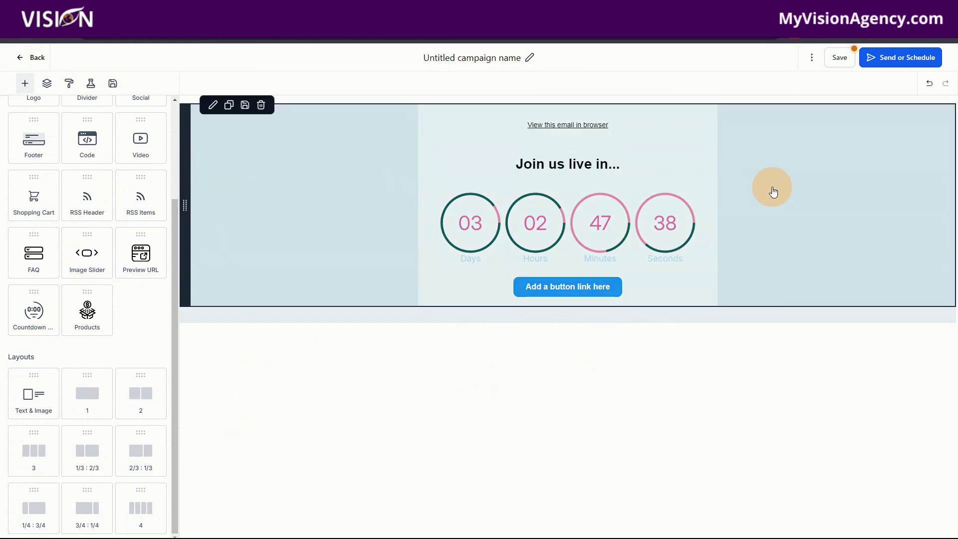
Save the email campaign and proceed to its Send or Schedule page
{"action": "left_click", "coordinate": [848, 58]}
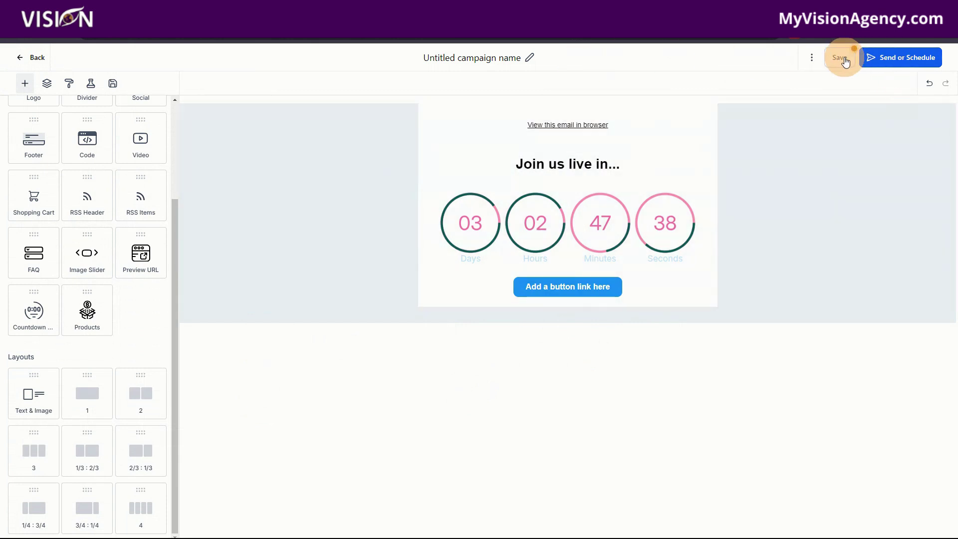
{"action": "left_click", "coordinate": [905, 59]}
{"action": "left_click", "coordinate": [943, 65]}
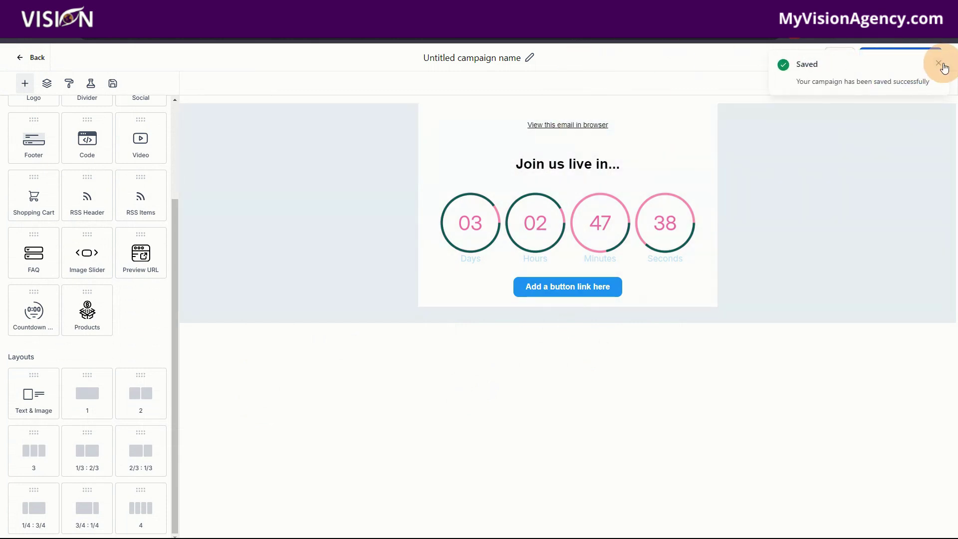
{"action": "left_click", "coordinate": [917, 58]}
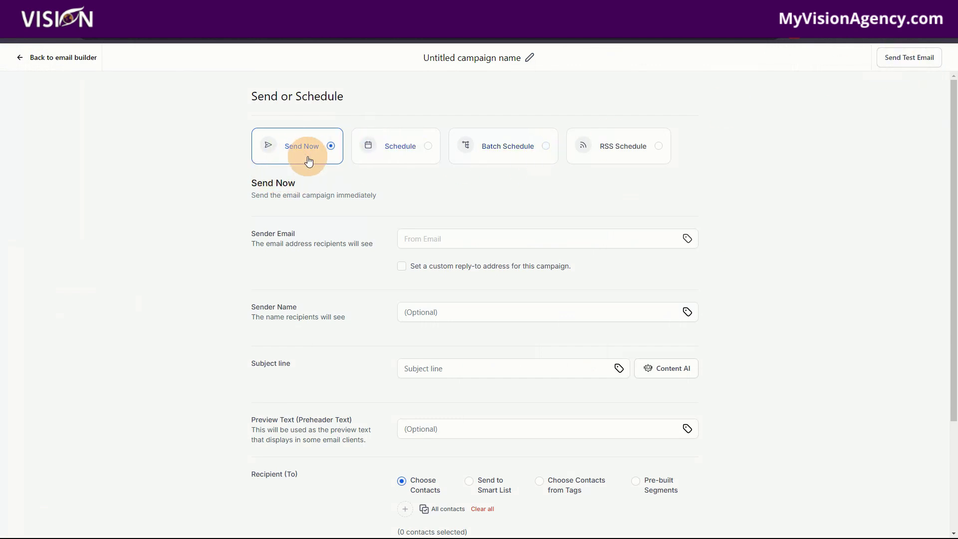
Schedule the campaign for 2024-10-07 at 03:00 PM instead of sending now
{"action": "left_click", "coordinate": [418, 149]}
{"action": "left_click", "coordinate": [456, 239]}
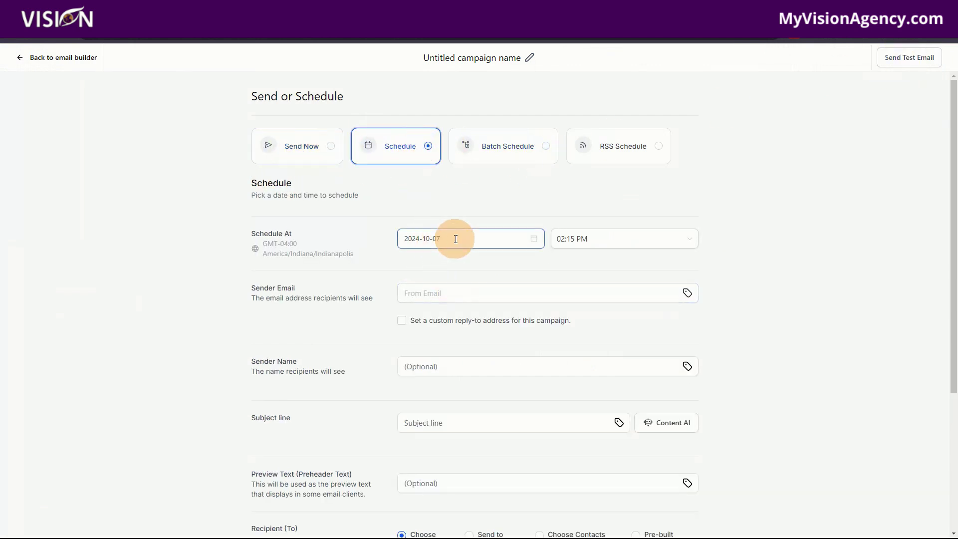
{"action": "left_click", "coordinate": [289, 149]}
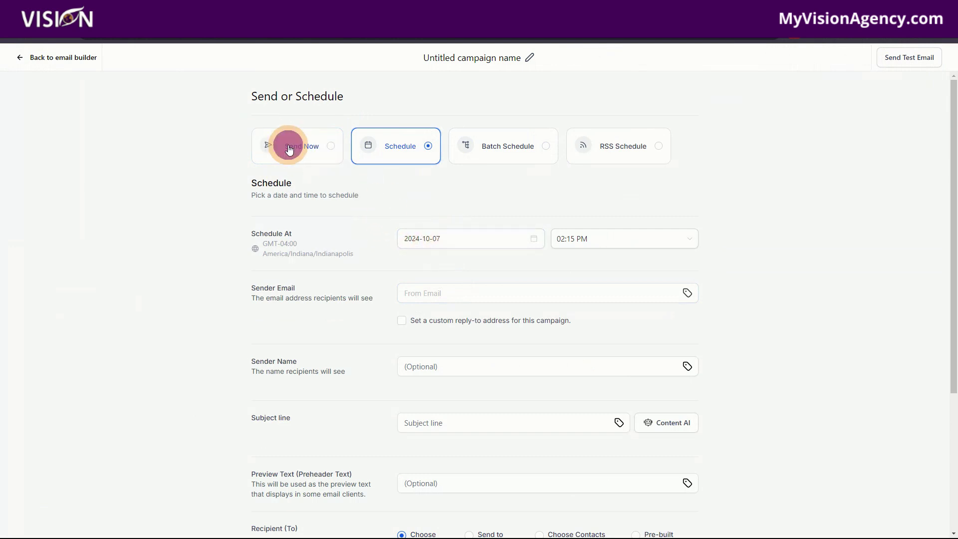
{"action": "left_click", "coordinate": [472, 248]}
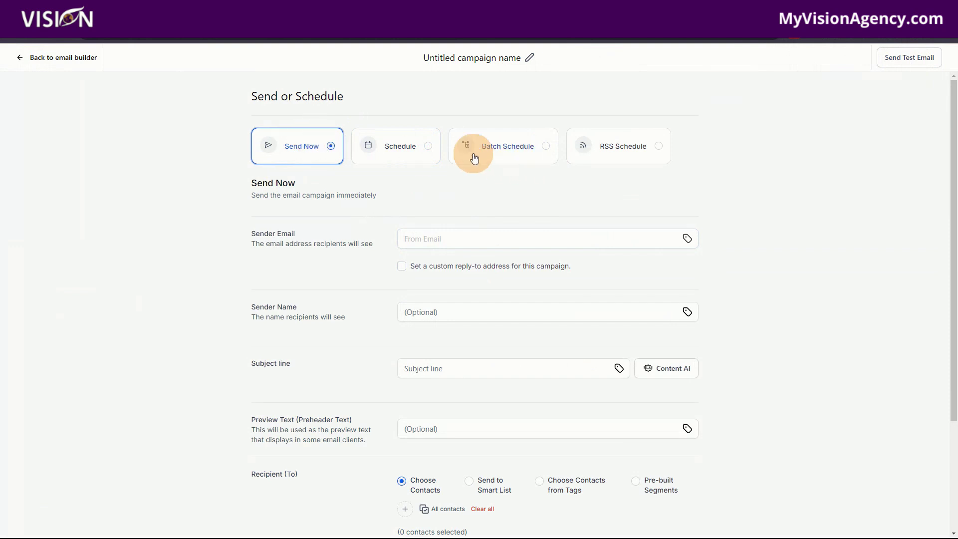
{"action": "left_click", "coordinate": [382, 146]}
{"action": "left_click", "coordinate": [444, 239]}
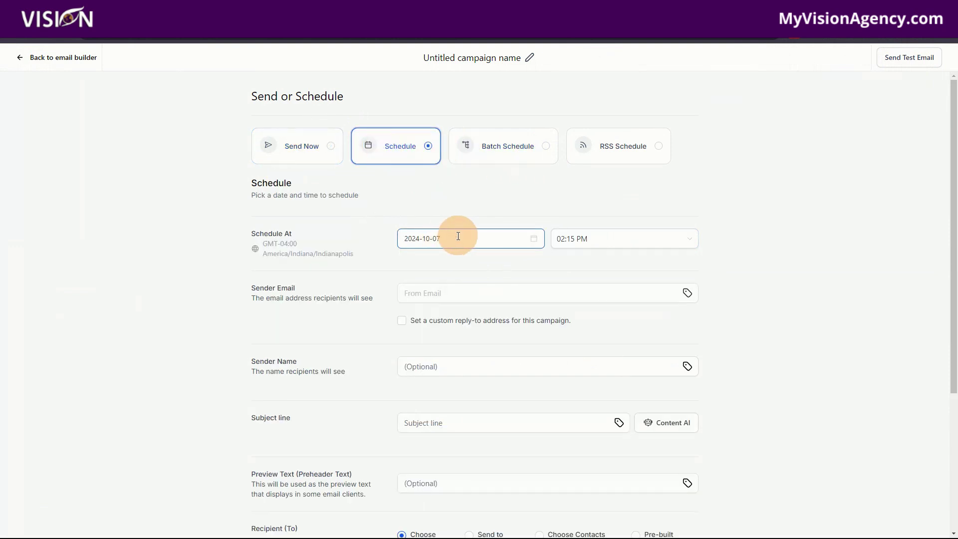
{"action": "left_click", "coordinate": [598, 240]}
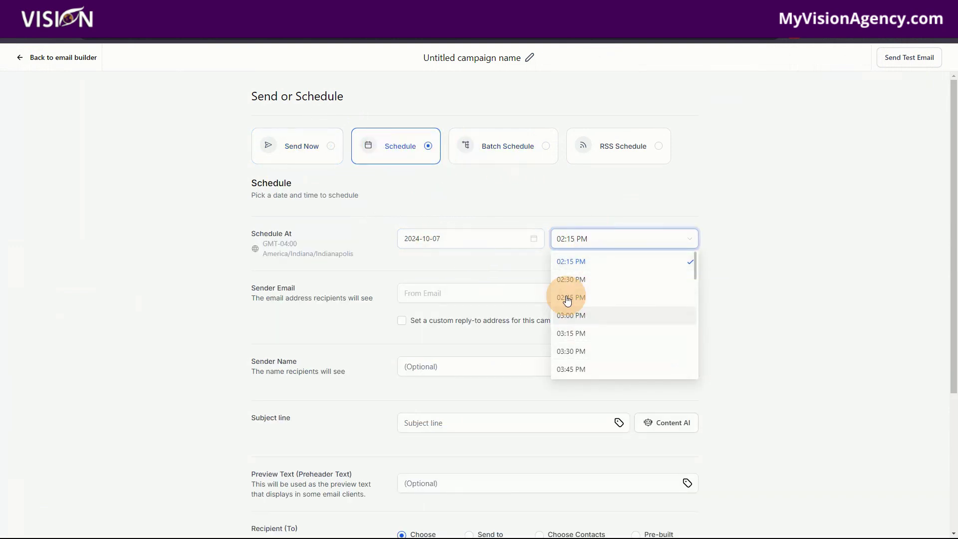
{"action": "left_click", "coordinate": [572, 314]}
Enter the verified sender email address in the Sender Email field
{"action": "left_click", "coordinate": [420, 296]}
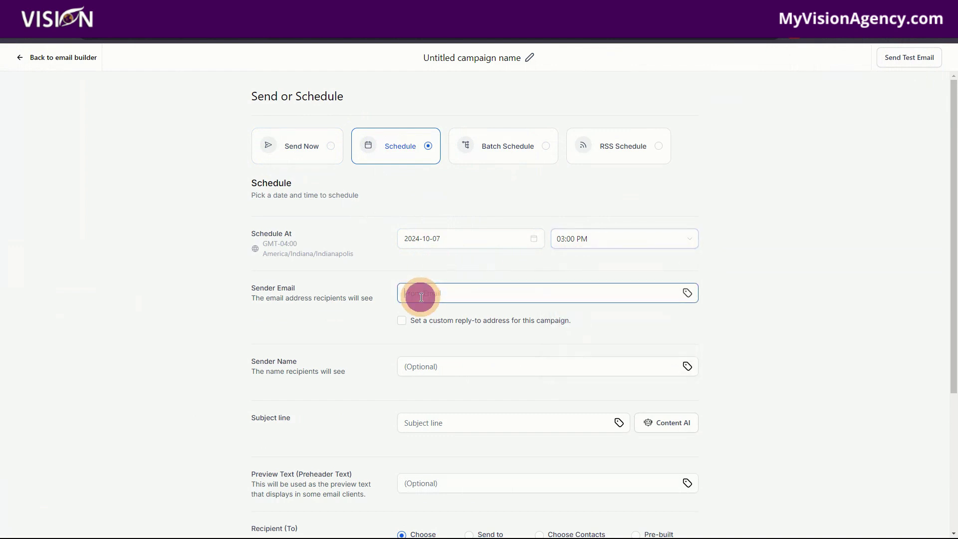
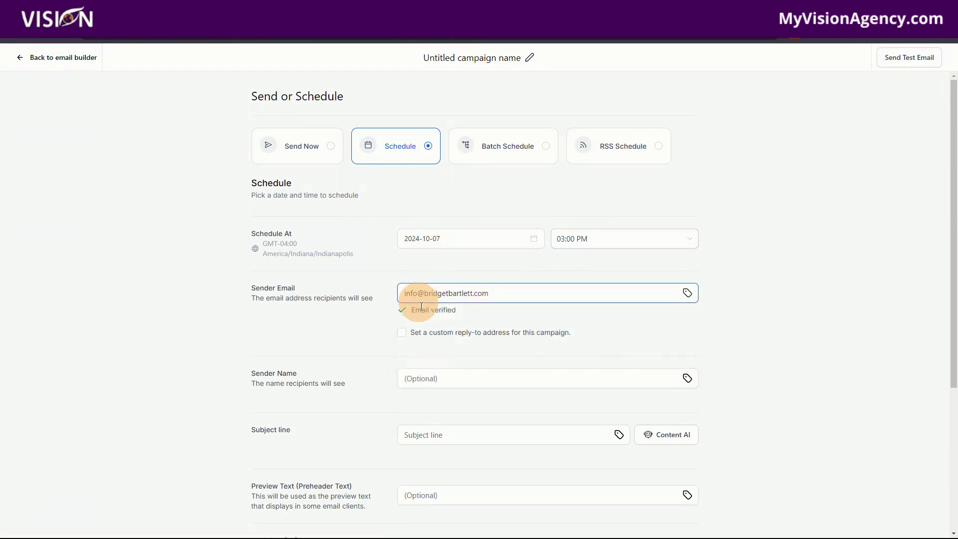
{"action": "left_click", "coordinate": [449, 378]}
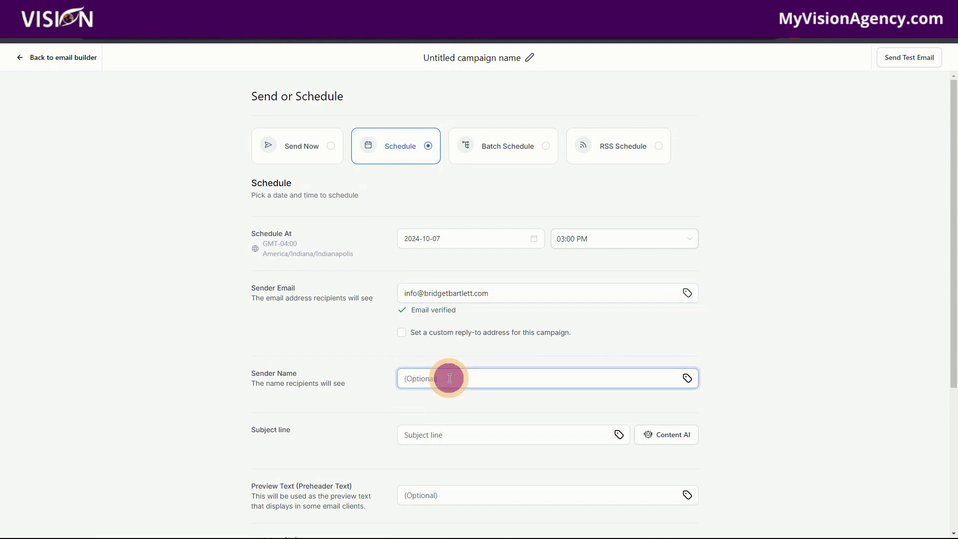
Set subject 'Join us live', add one contact as recipient, then save and schedule the campaign
{"action": "scroll", "coordinate": [449, 389], "scroll_direction": "down", "scroll_amount": 2}
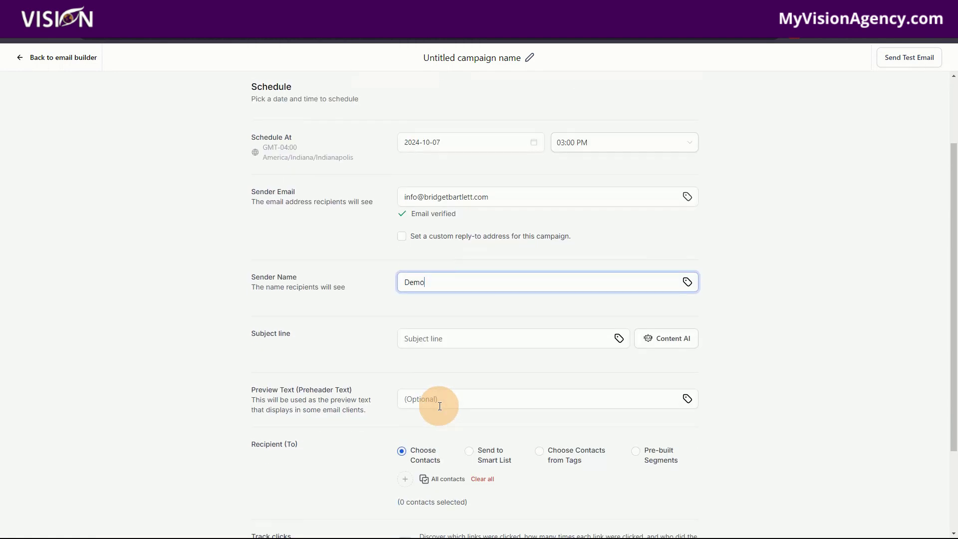
{"action": "left_click", "coordinate": [430, 334]}
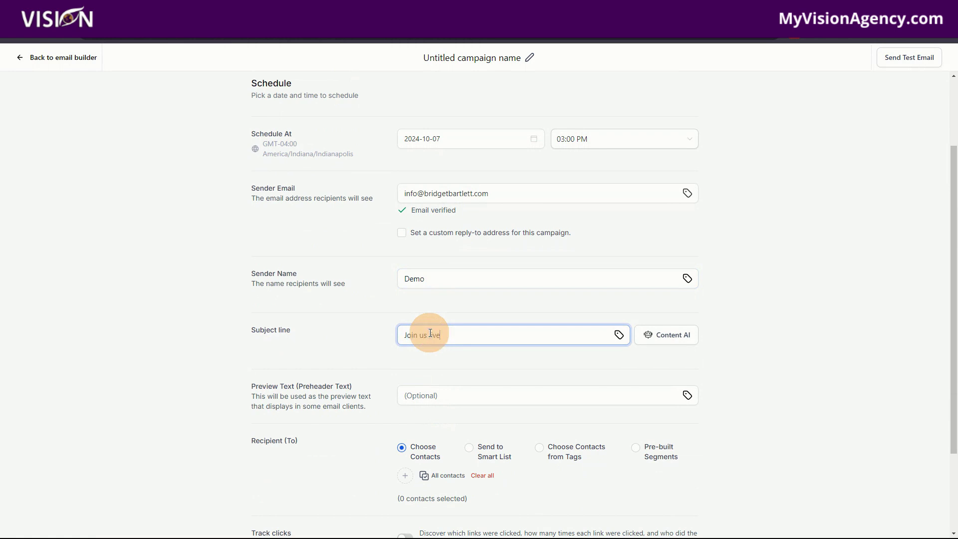
{"action": "scroll", "coordinate": [380, 445], "scroll_direction": "down", "scroll_amount": 2}
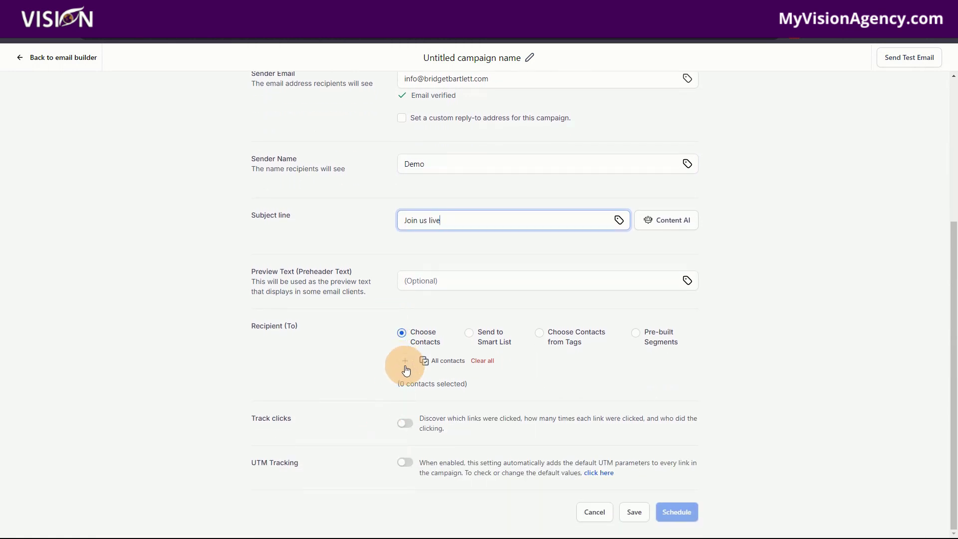
{"action": "left_click", "coordinate": [405, 365]}
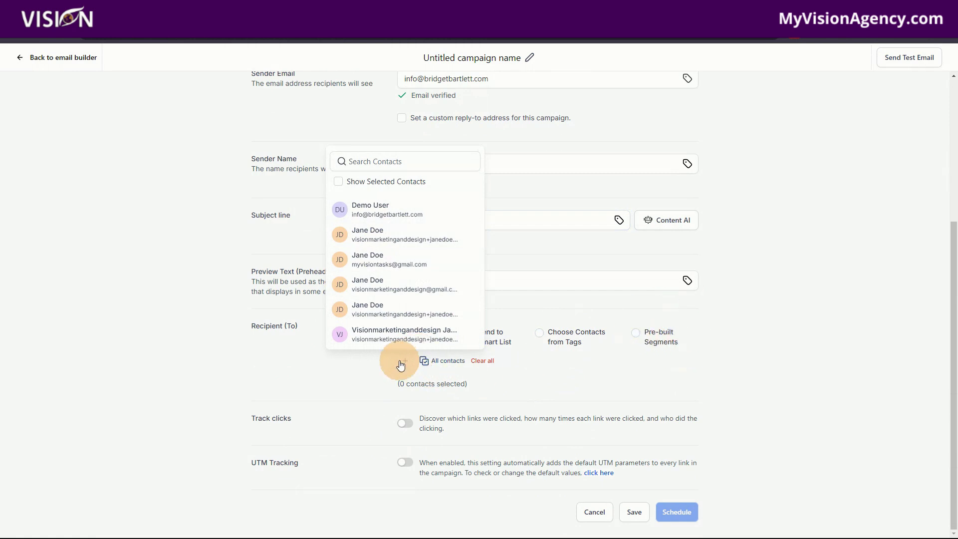
{"action": "left_click", "coordinate": [355, 286]}
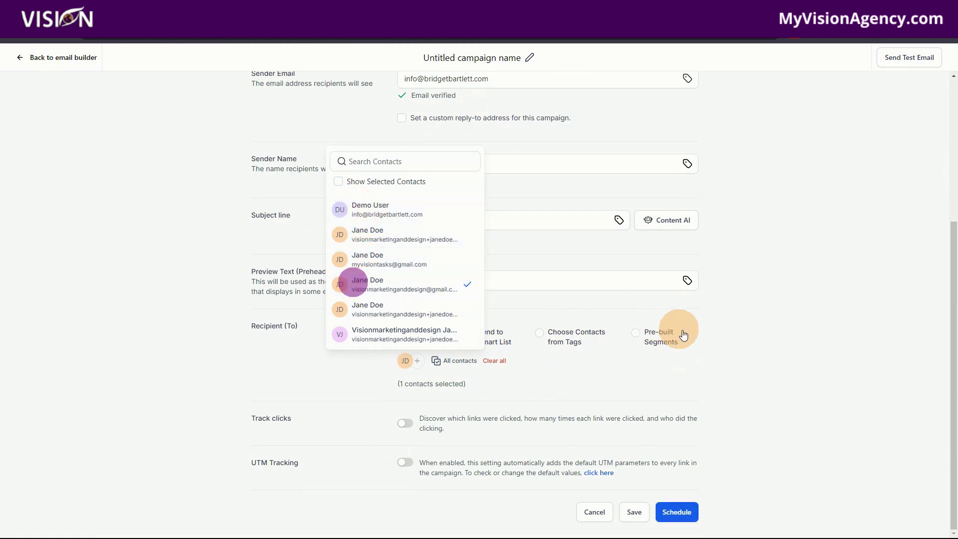
{"action": "left_click", "coordinate": [796, 346]}
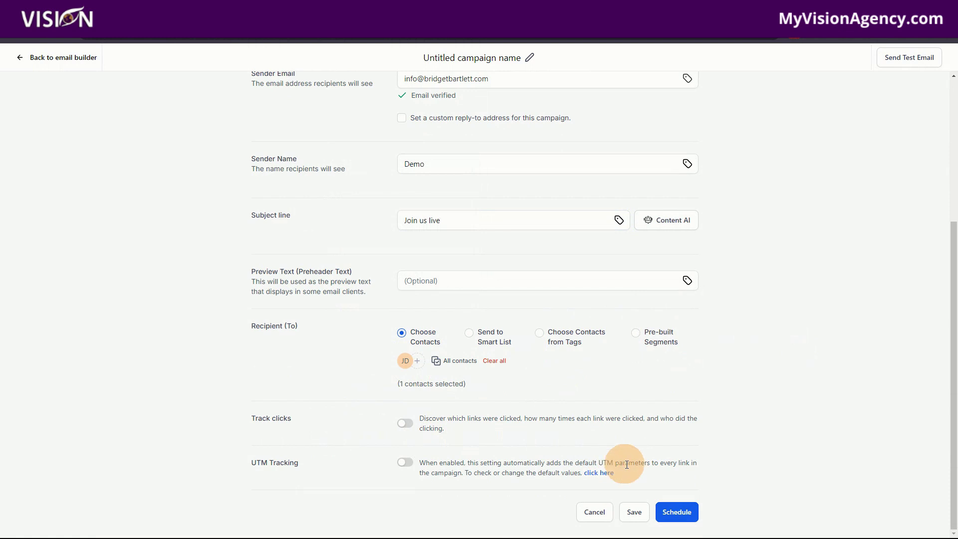
{"action": "left_click", "coordinate": [633, 514]}
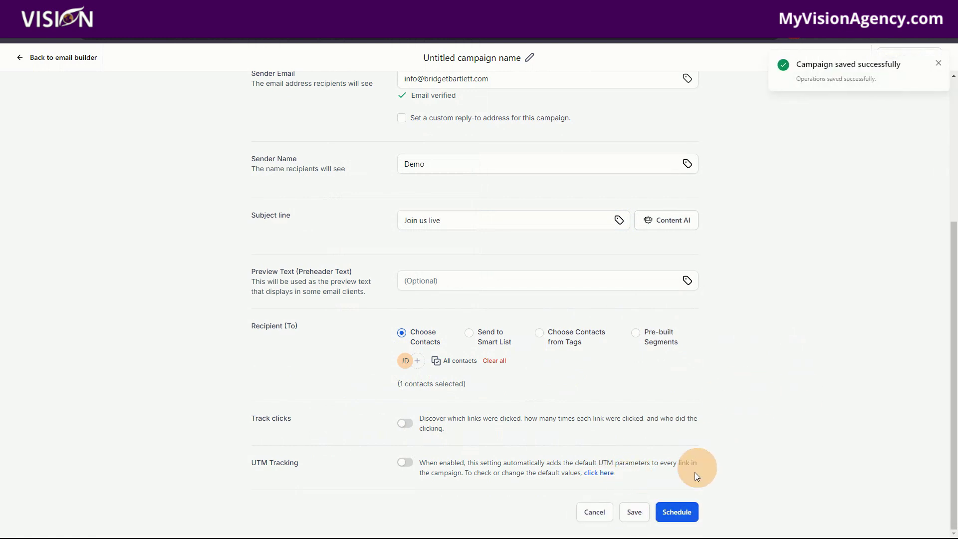
{"action": "left_click", "coordinate": [682, 513]}
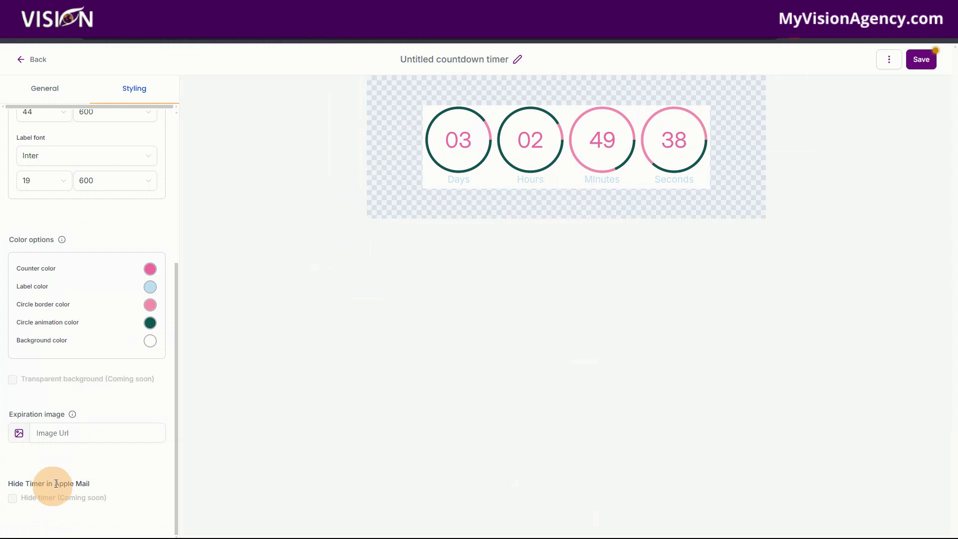
Exit the countdown timer editor with the Back button
{"action": "left_click", "coordinate": [39, 62]}
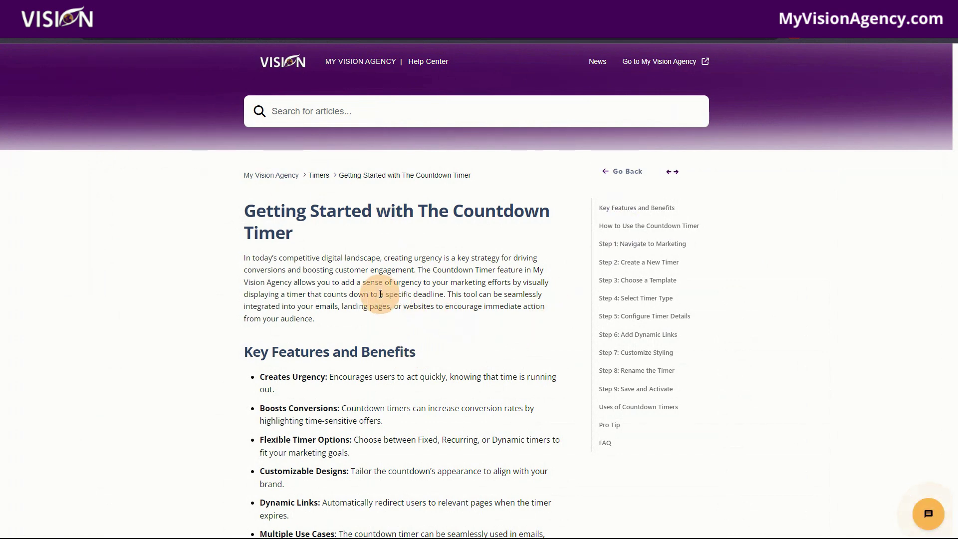
{"action": "scroll", "coordinate": [396, 288], "scroll_direction": "down", "scroll_amount": 1}
{"action": "scroll", "coordinate": [395, 289], "scroll_direction": "down", "scroll_amount": 1}
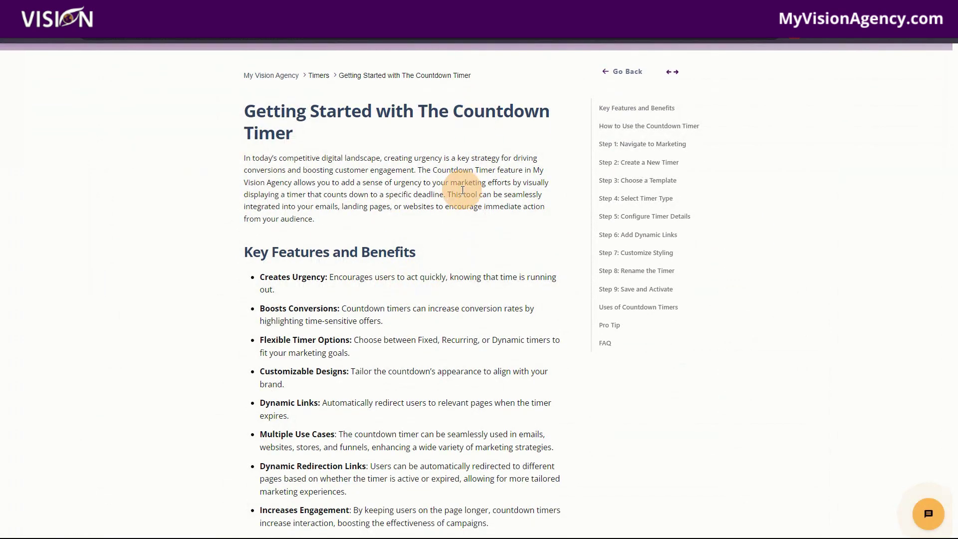
{"action": "scroll", "coordinate": [461, 196], "scroll_direction": "down", "scroll_amount": 2}
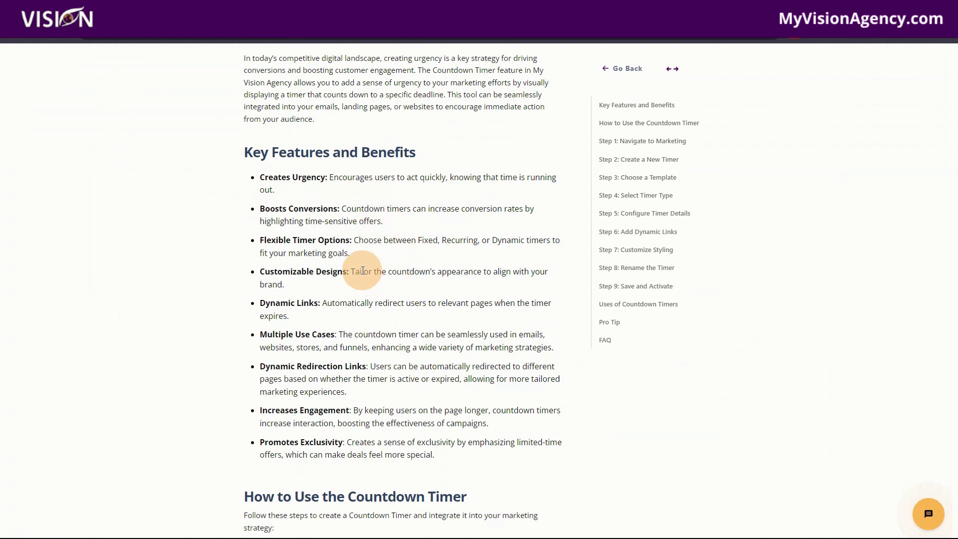
{"action": "scroll", "coordinate": [362, 270], "scroll_direction": "down", "scroll_amount": 2}
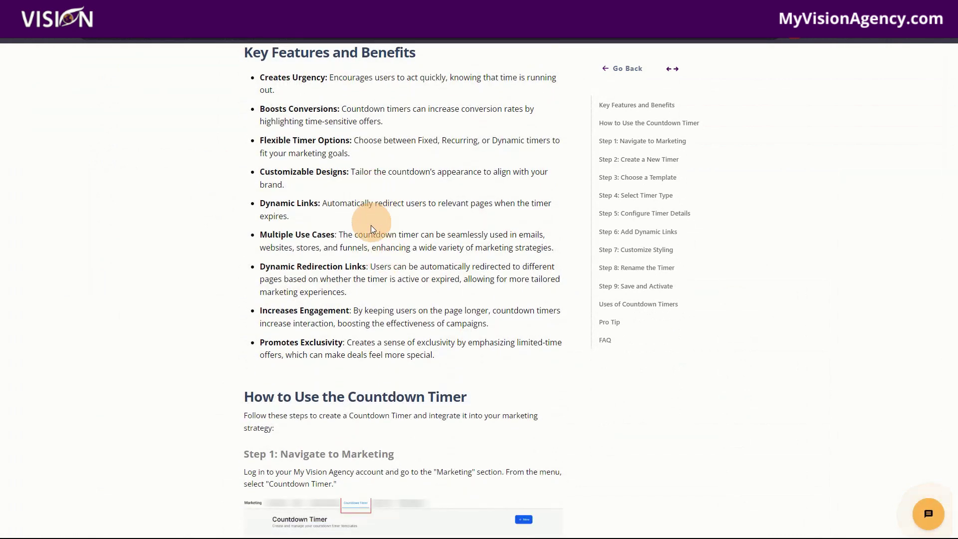
{"action": "scroll", "coordinate": [379, 264], "scroll_direction": "down", "scroll_amount": 5}
{"action": "scroll", "coordinate": [415, 301], "scroll_direction": "down", "scroll_amount": 20}
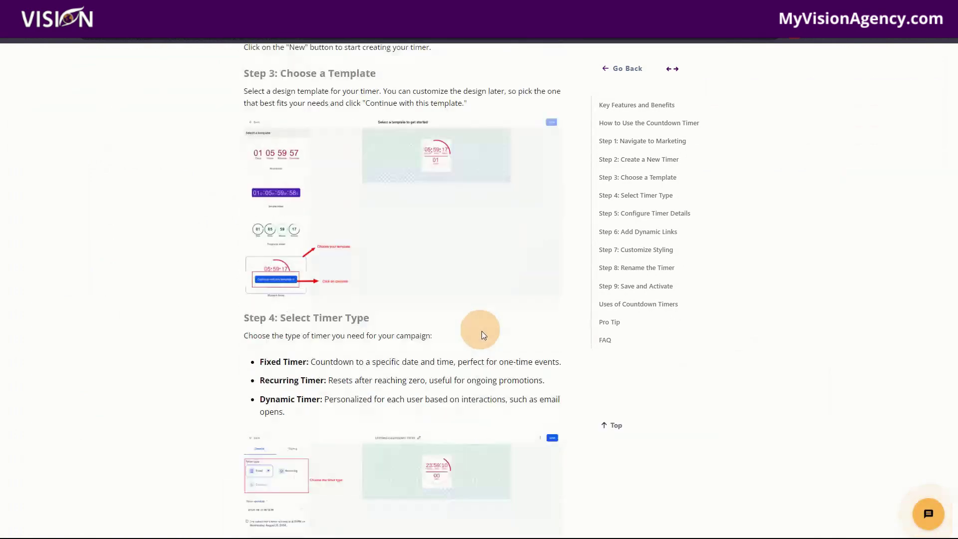
{"action": "scroll", "coordinate": [486, 370], "scroll_direction": "down", "scroll_amount": 20}
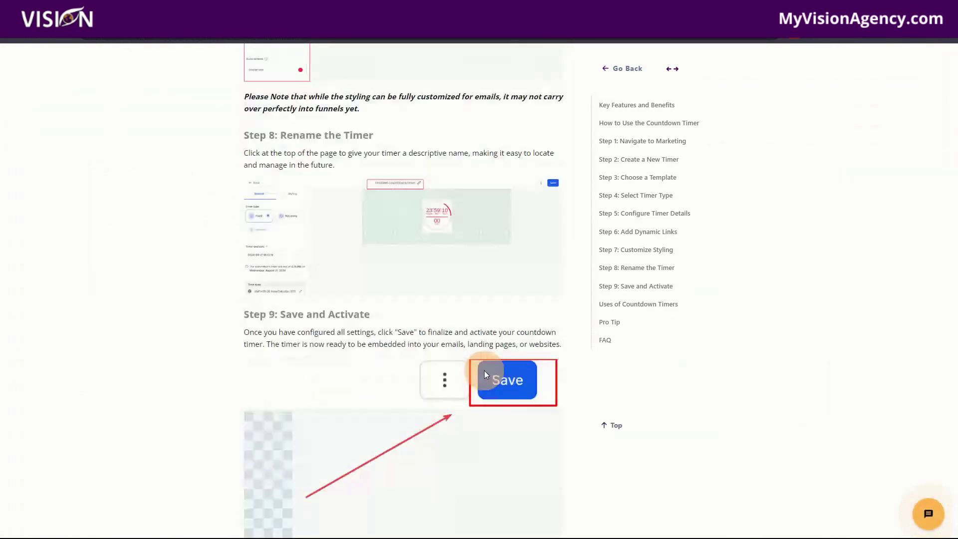
{"action": "scroll", "coordinate": [483, 370], "scroll_direction": "up", "scroll_amount": 4}
{"action": "scroll", "coordinate": [482, 370], "scroll_direction": "up", "scroll_amount": 1}
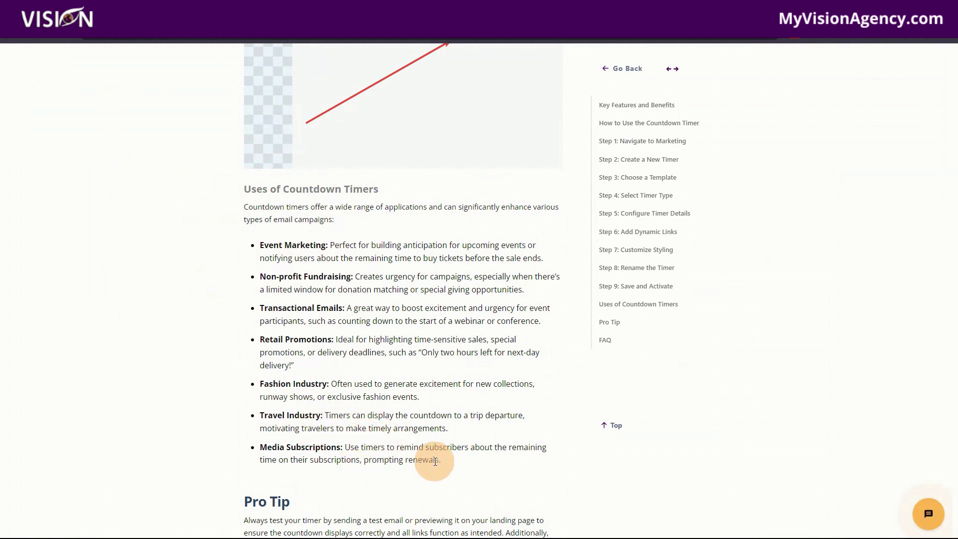
{"action": "scroll", "coordinate": [436, 462], "scroll_direction": "down", "scroll_amount": 3}
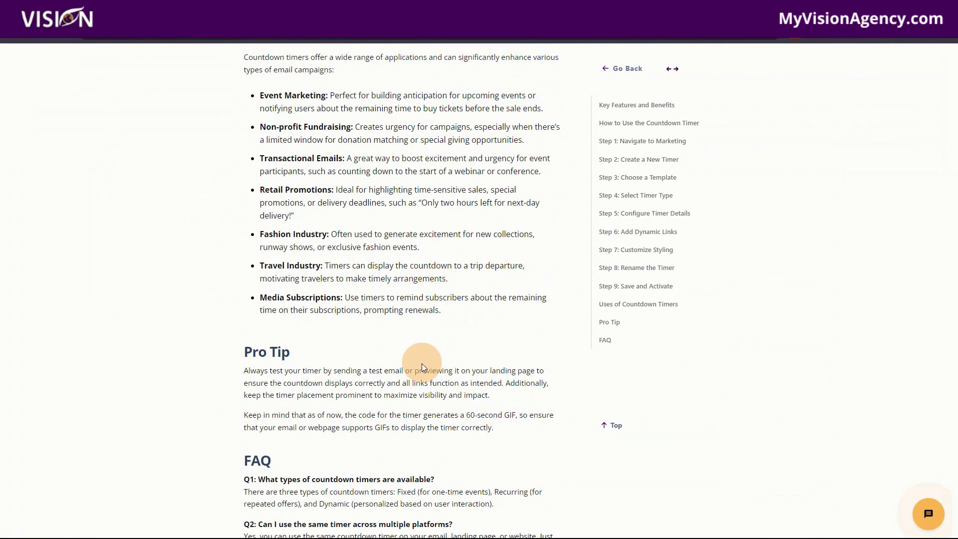
{"action": "scroll", "coordinate": [423, 369], "scroll_direction": "up", "scroll_amount": 4}
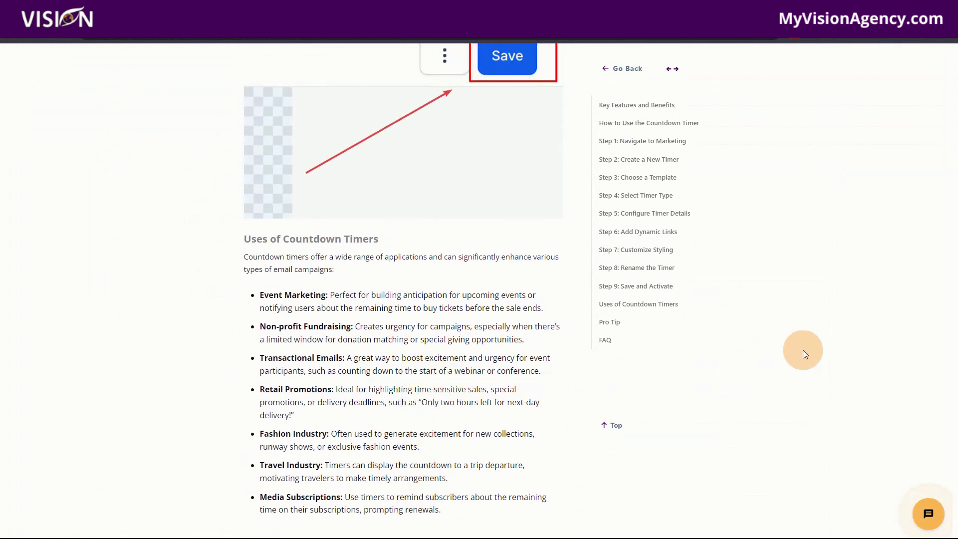
{"action": "scroll", "coordinate": [797, 355], "scroll_direction": "up", "scroll_amount": 8}
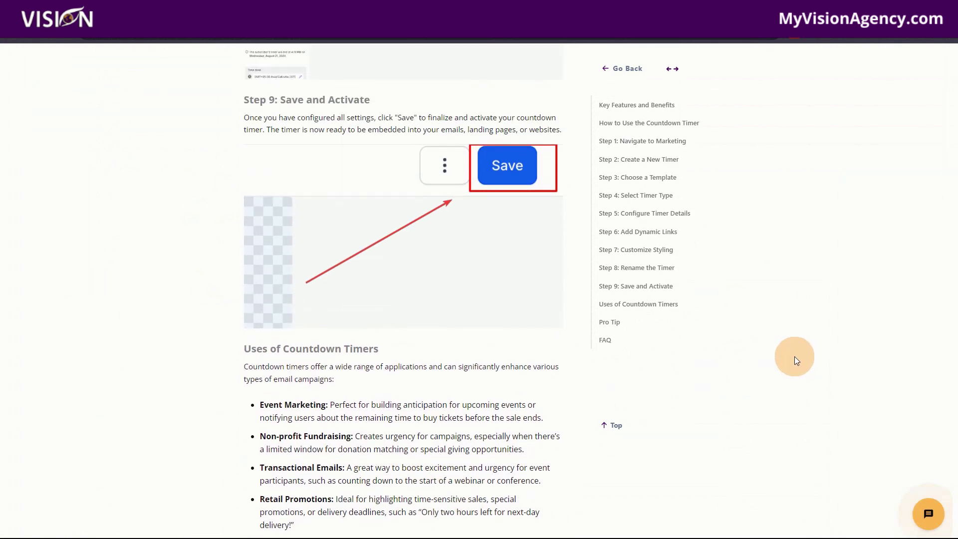
{"action": "scroll", "coordinate": [796, 408], "scroll_direction": "up", "scroll_amount": 10}
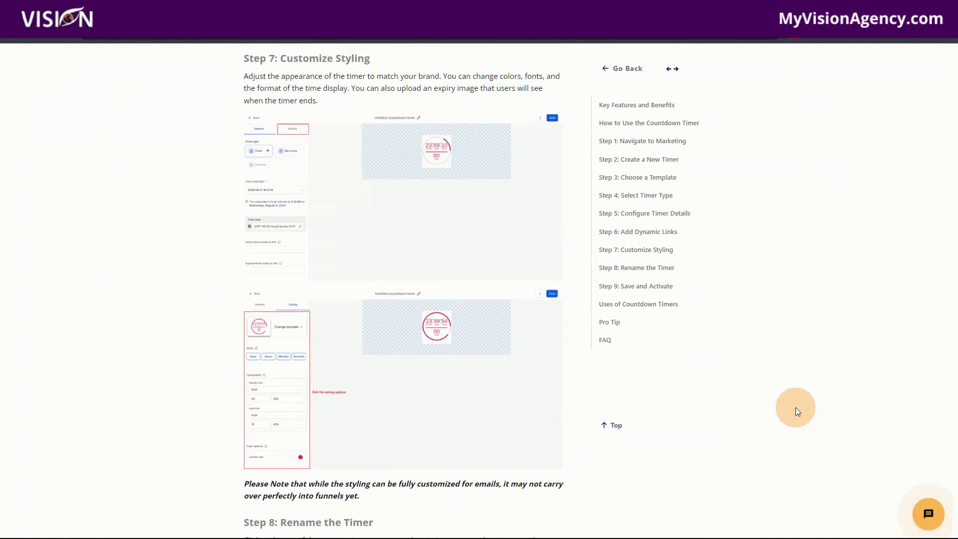